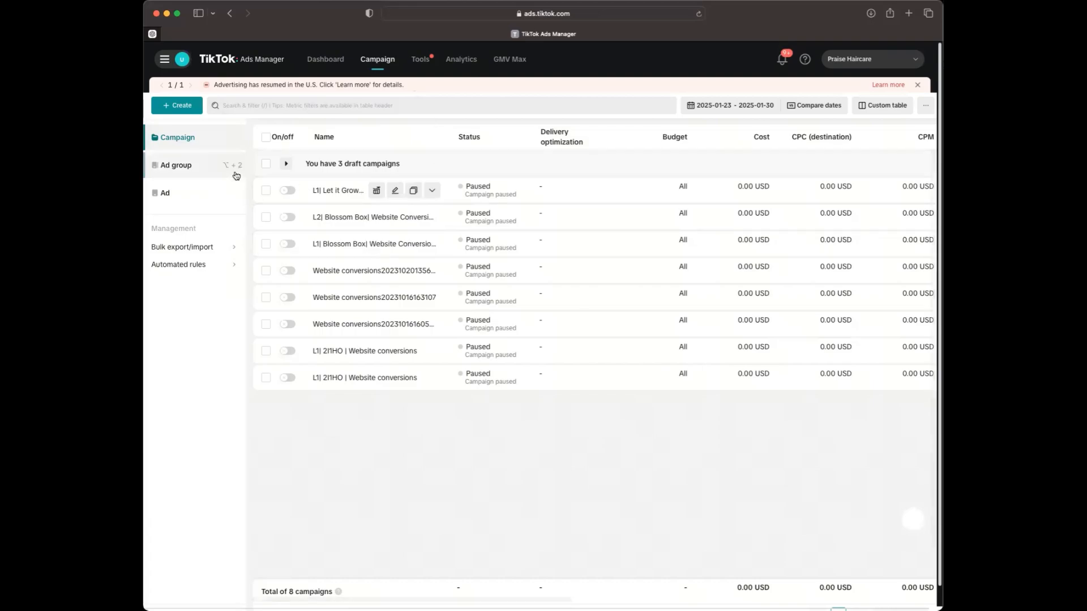
- Create a new campaign with the Website conversions objective and turn off the Smart+ campaign type
left_click(174, 108)
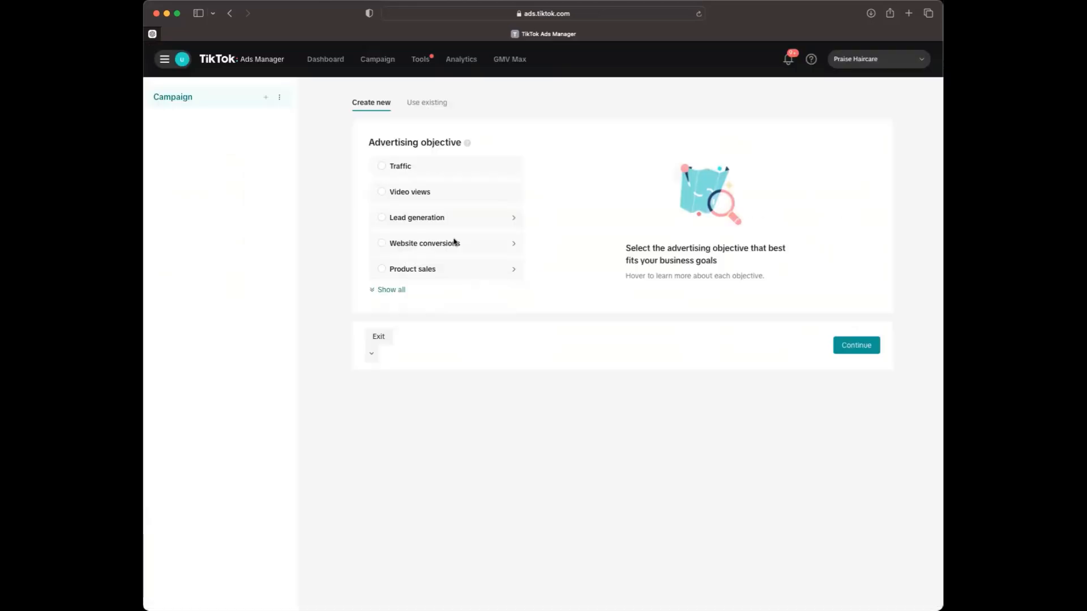
left_click(407, 270)
mouse_move(515, 169)
left_click(407, 249)
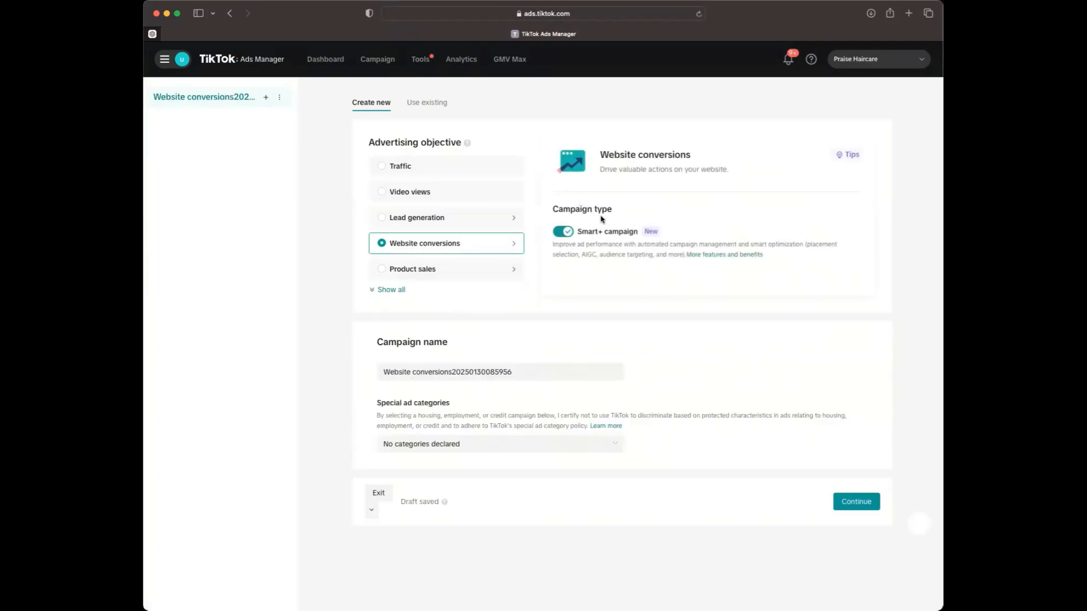
left_click(567, 233)
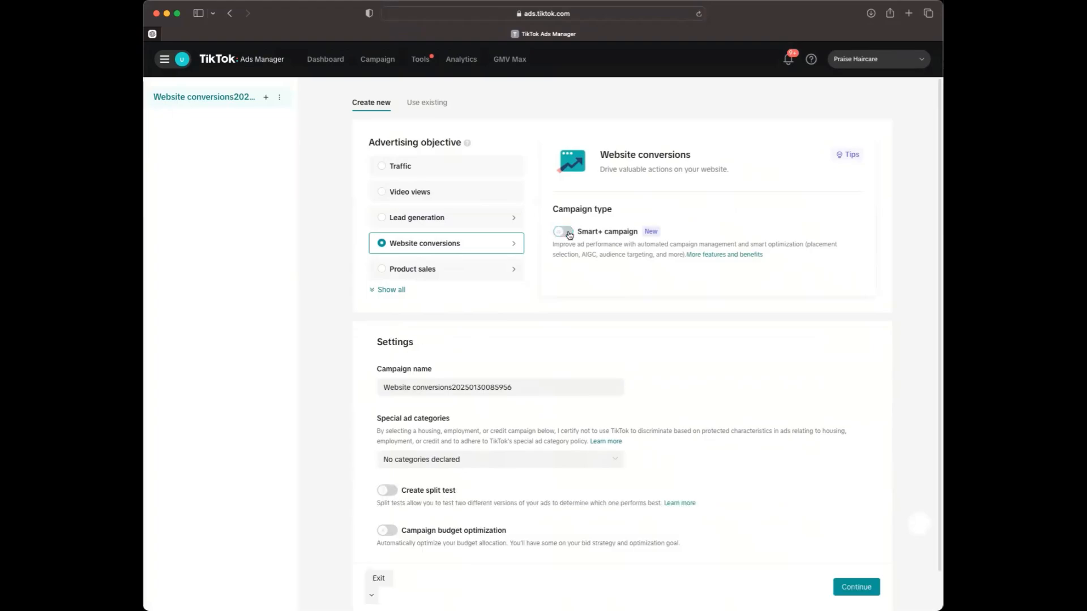
- Name the campaign "L1| Hair oil | WC" and continue to the ad group settings
scroll(576, 273, "down", 1)
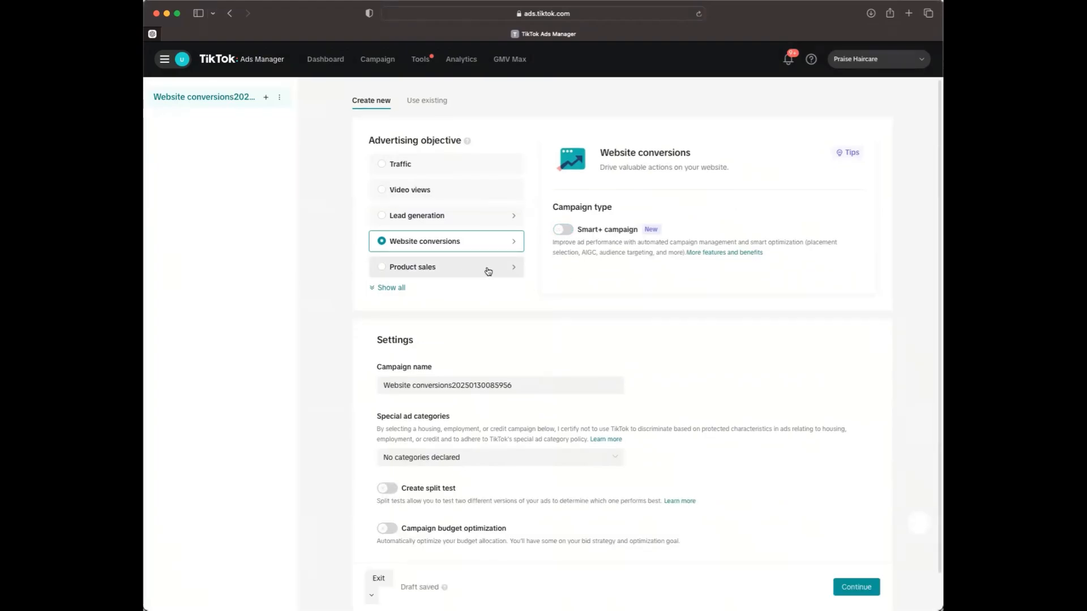
scroll(503, 317, "down", 2)
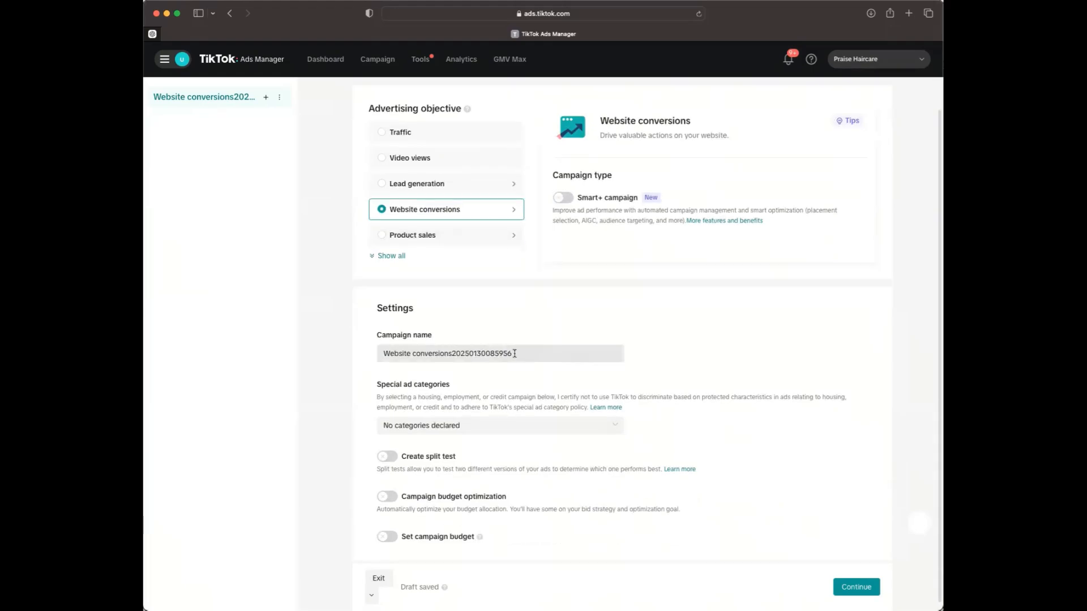
left_click_drag(516, 353, 385, 352)
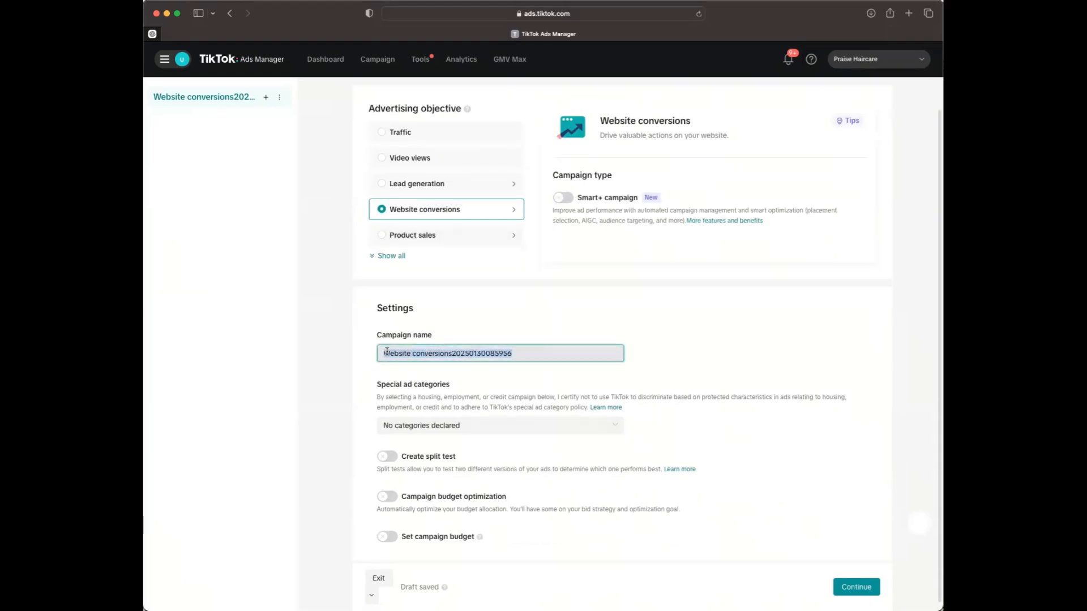
key("BackSpace")
type("L1| Hair oil | WC")
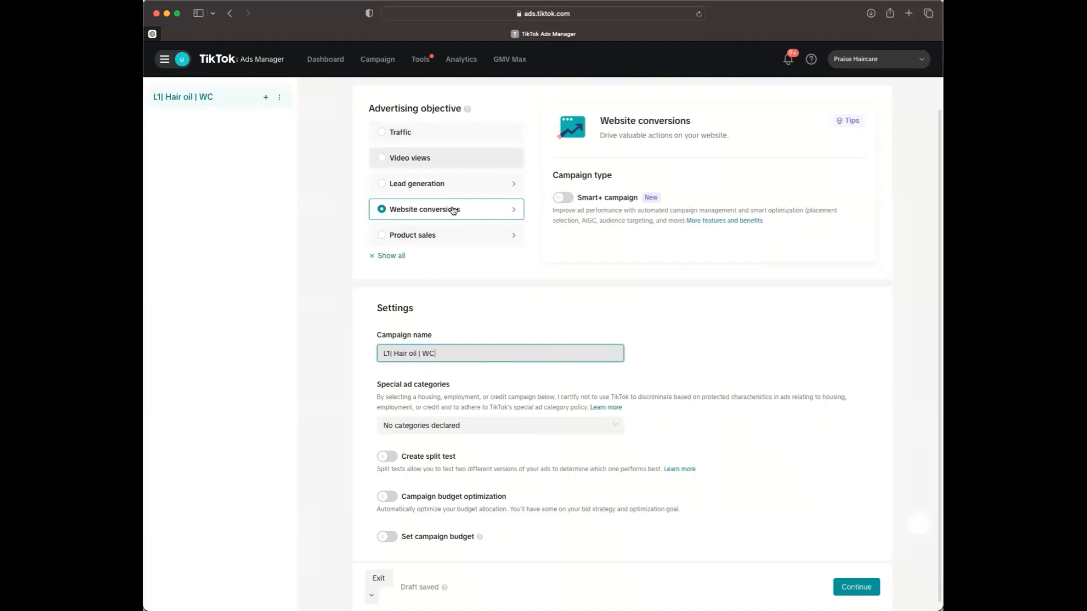
scroll(521, 271, "down", 1)
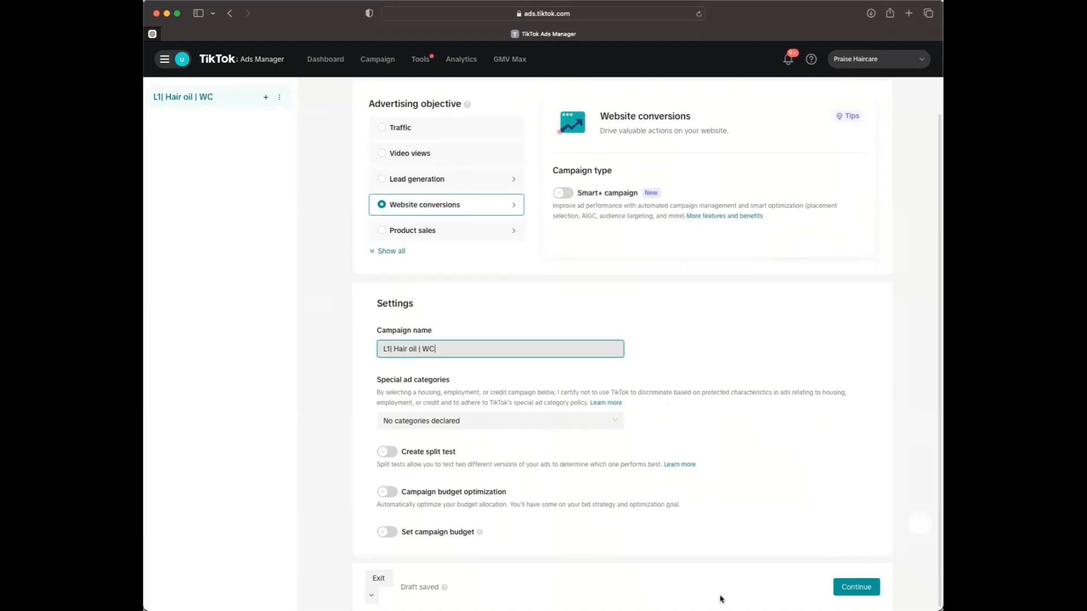
left_click(849, 592)
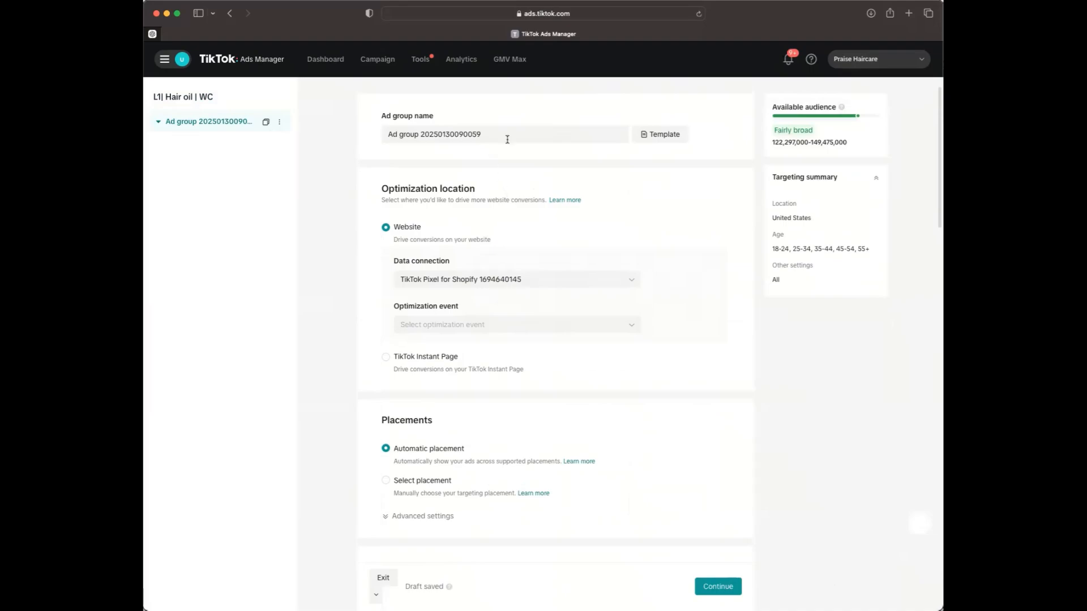
- Rename the ad group as "Hair interests"
triple_click(500, 129)
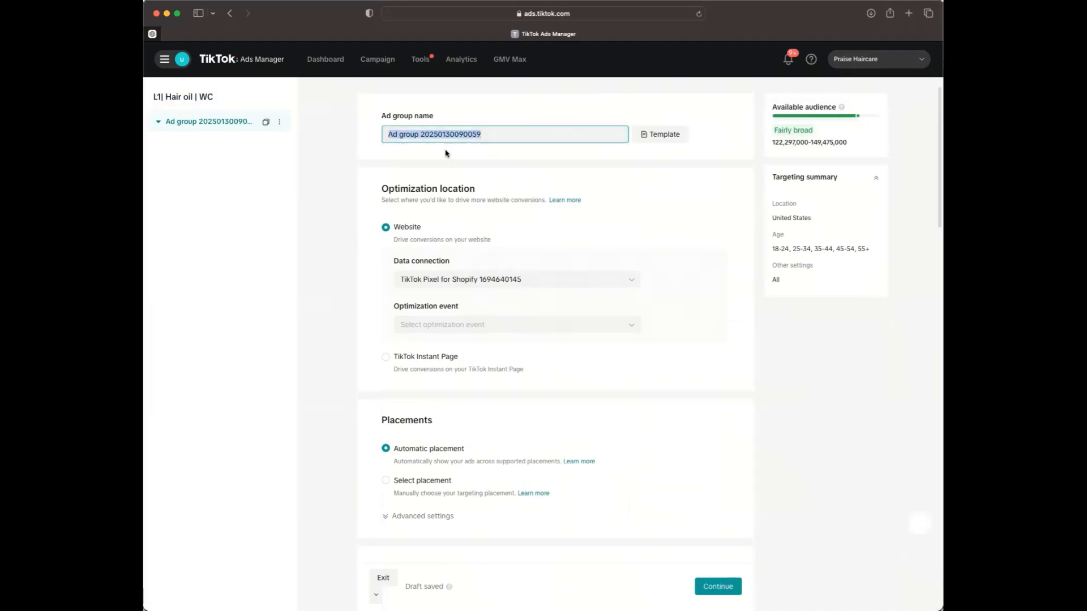
key("BackSpace")
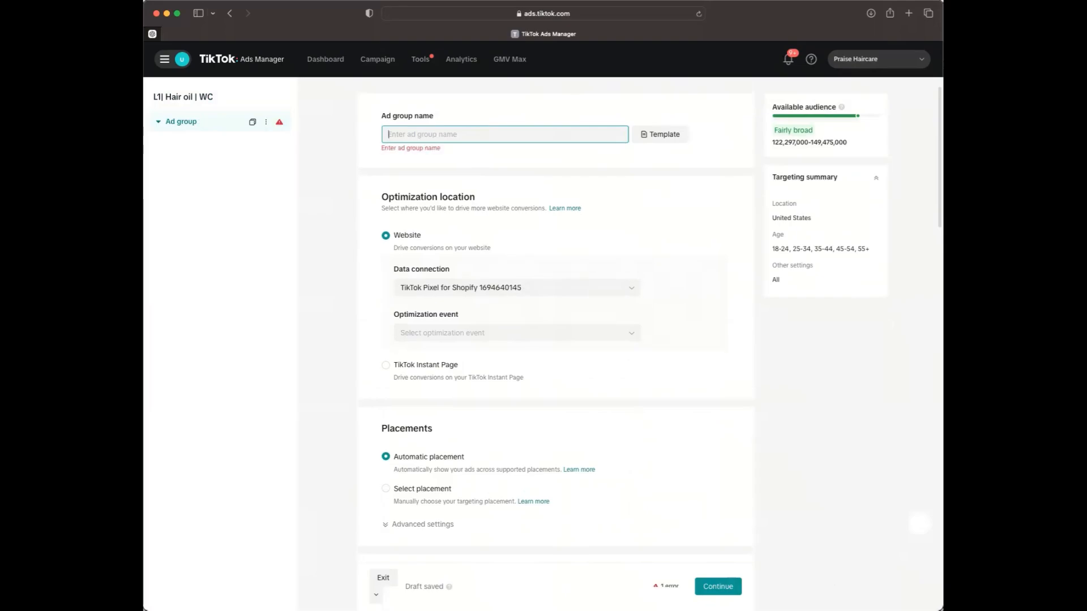
type("Hair interests")
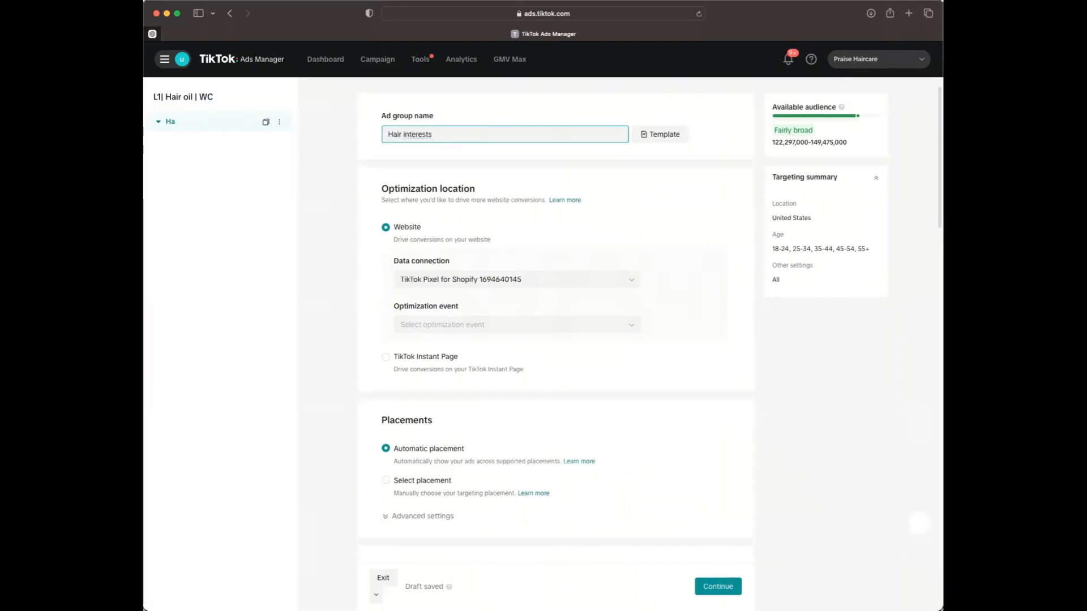
left_click(531, 94)
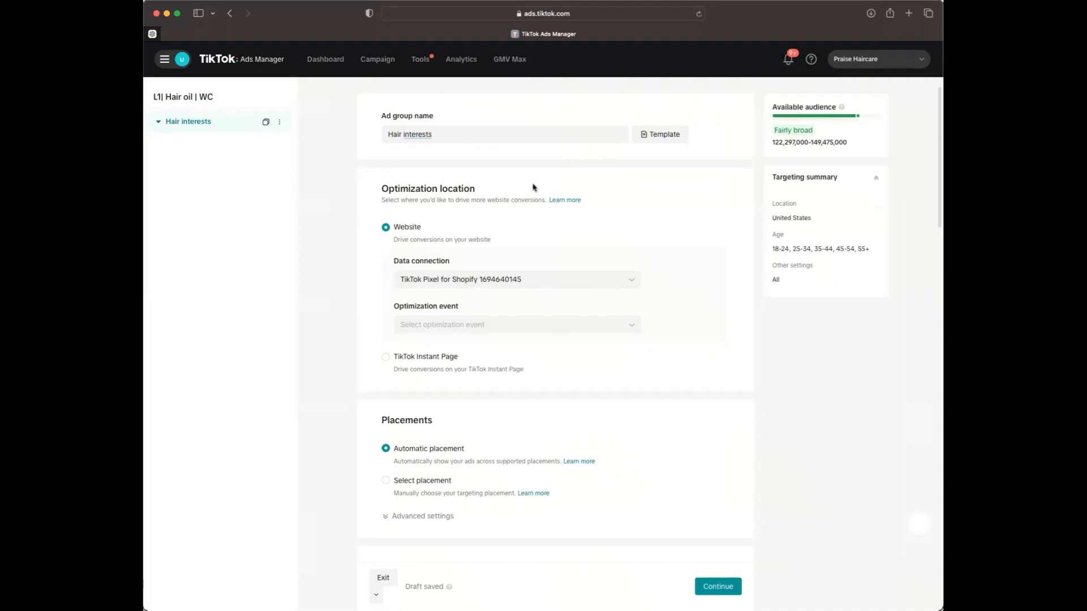
- Set the website optimization event to Complete Payment for the ad group
scroll(532, 187, "down", 2)
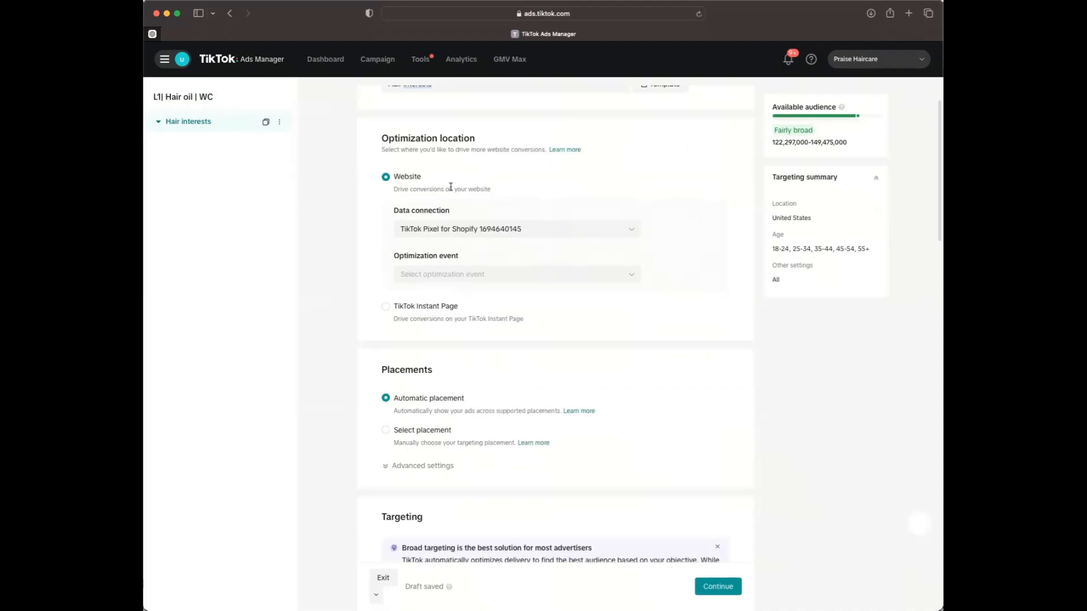
scroll(440, 197, "down", 1)
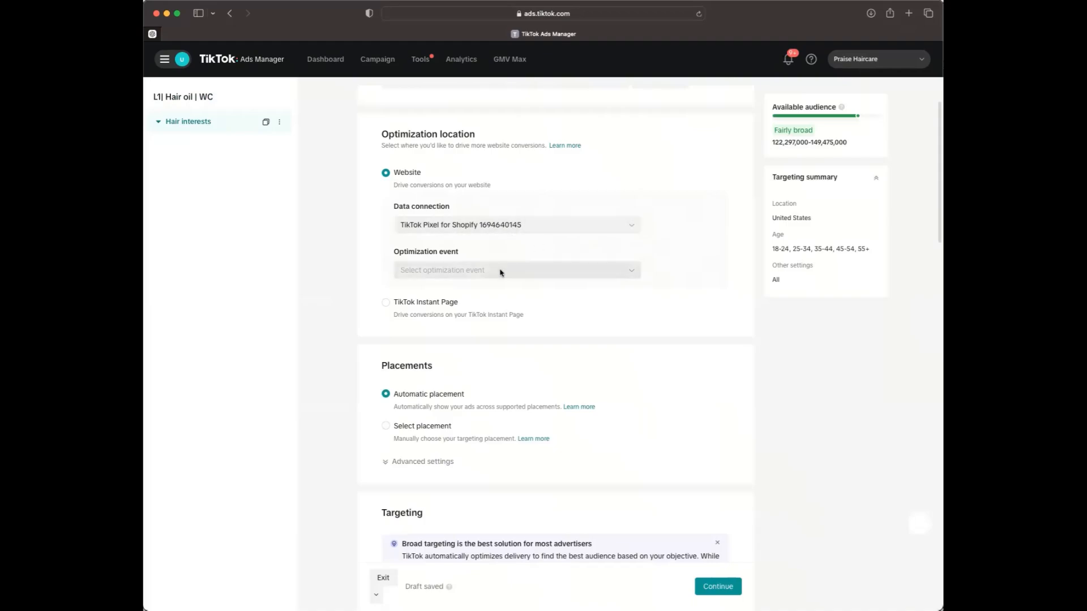
left_click(459, 270)
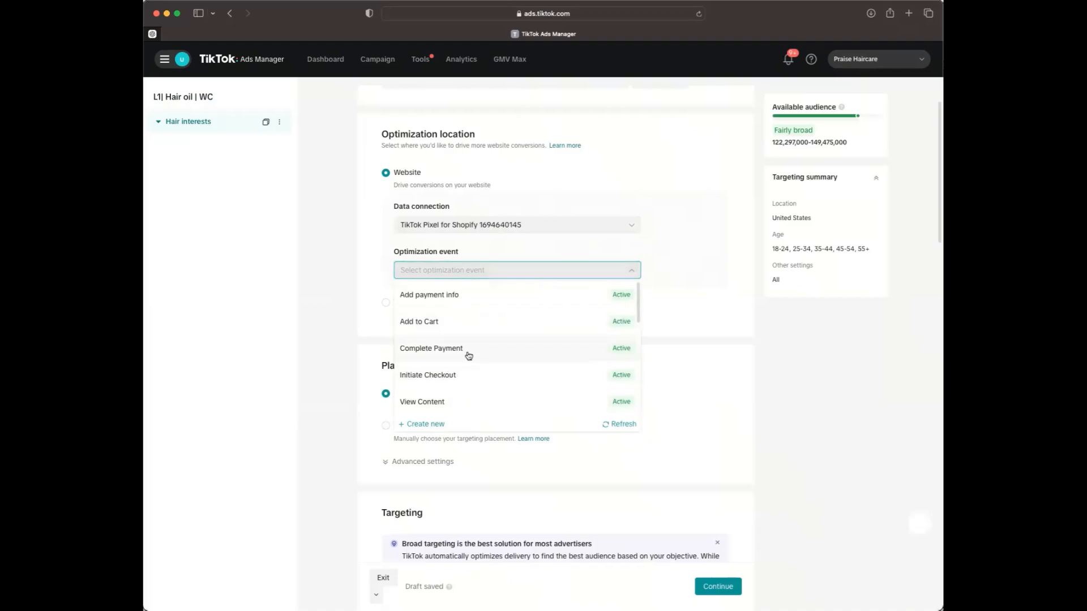
left_click(468, 351)
- Restrict the ad group's demographic targeting to the Female gender
scroll(519, 271, "down", 2)
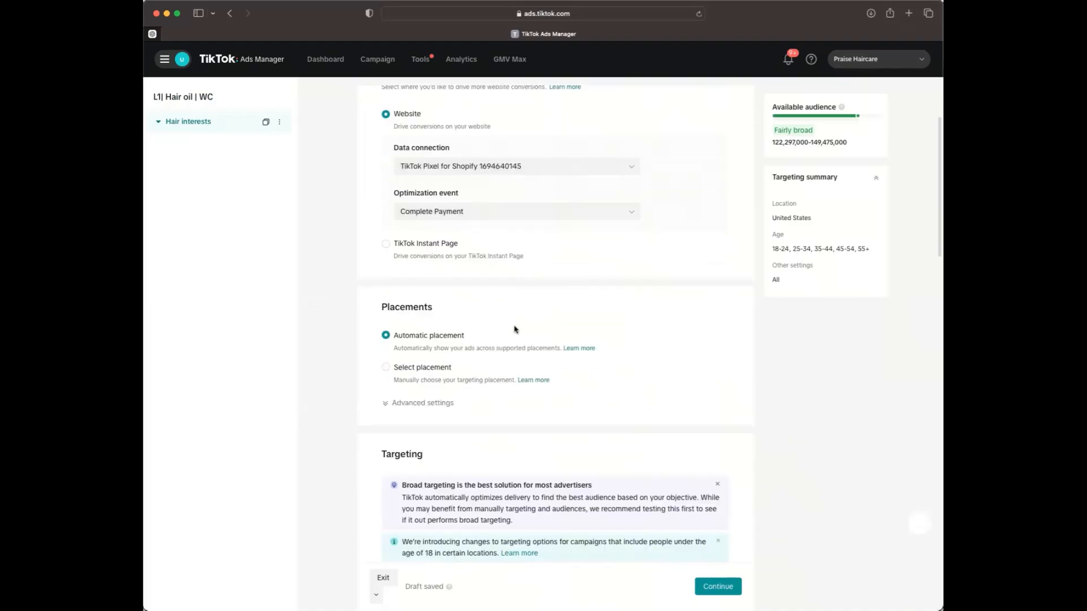
scroll(553, 296, "down", 2)
scroll(553, 296, "down", 5)
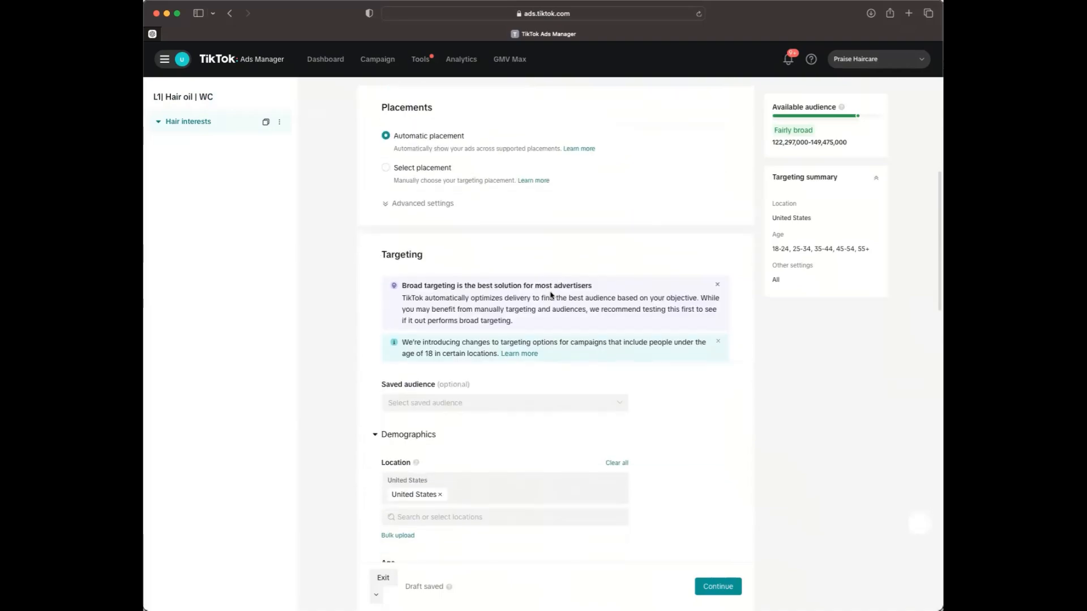
scroll(550, 293, "down", 3)
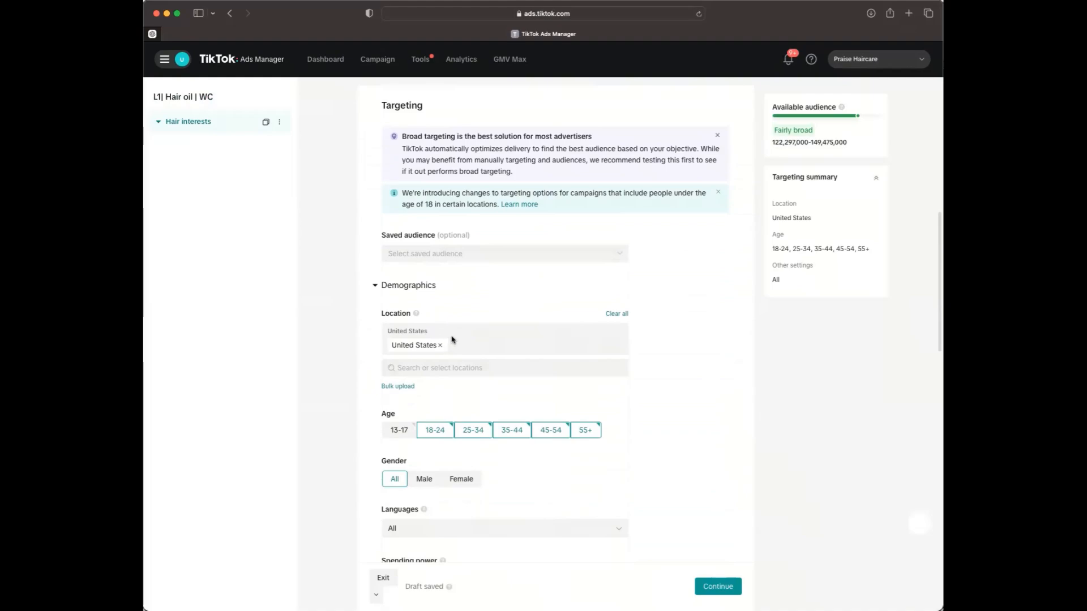
scroll(464, 331, "down", 4)
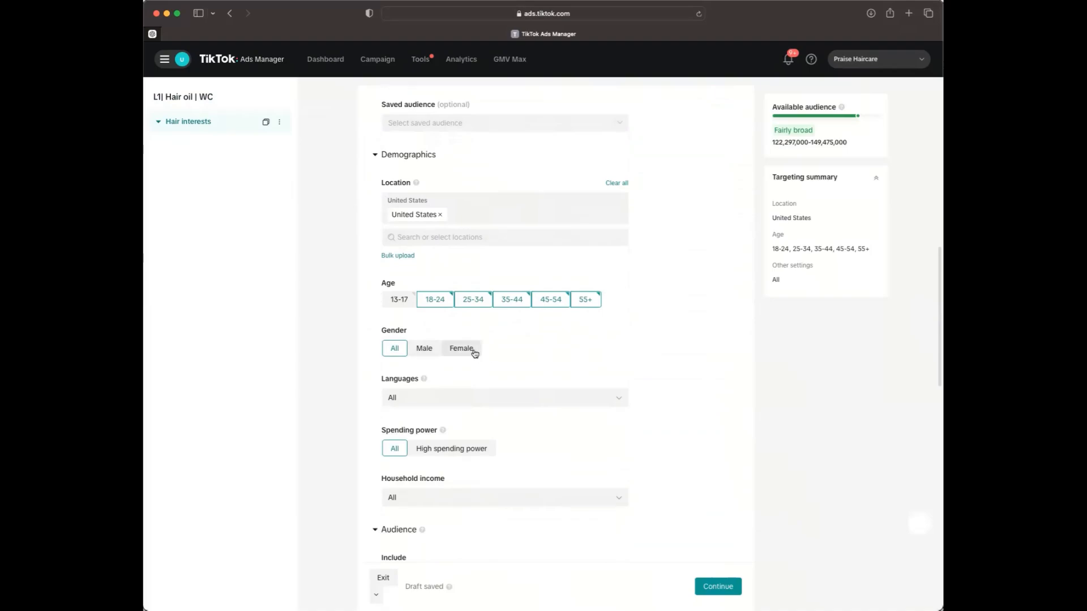
left_click(471, 351)
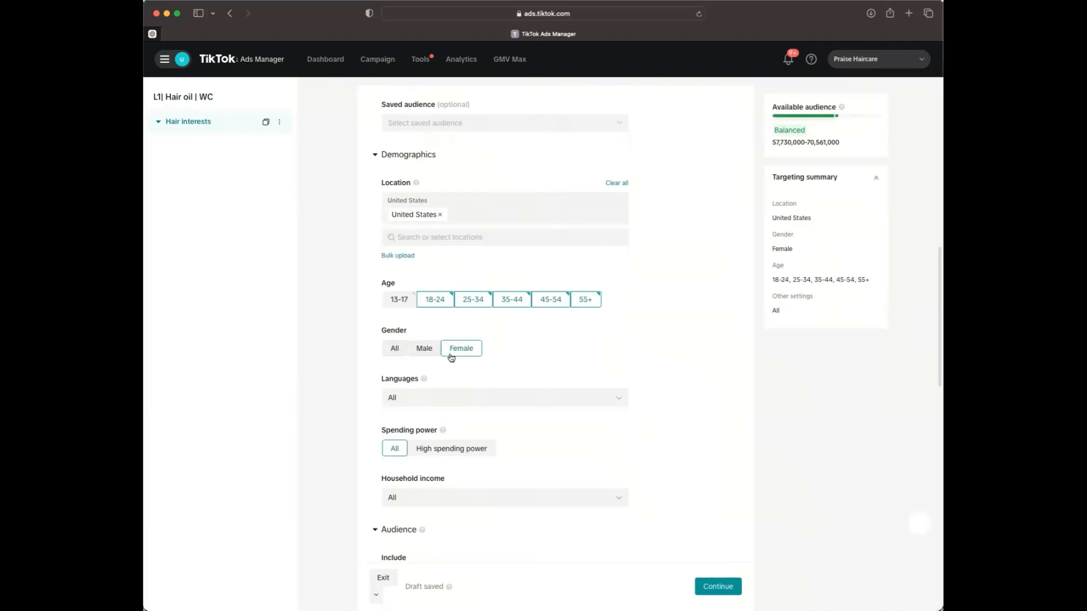
- Open the interests and behaviors selection in the ad group's targeting section
scroll(527, 318, "down", 2)
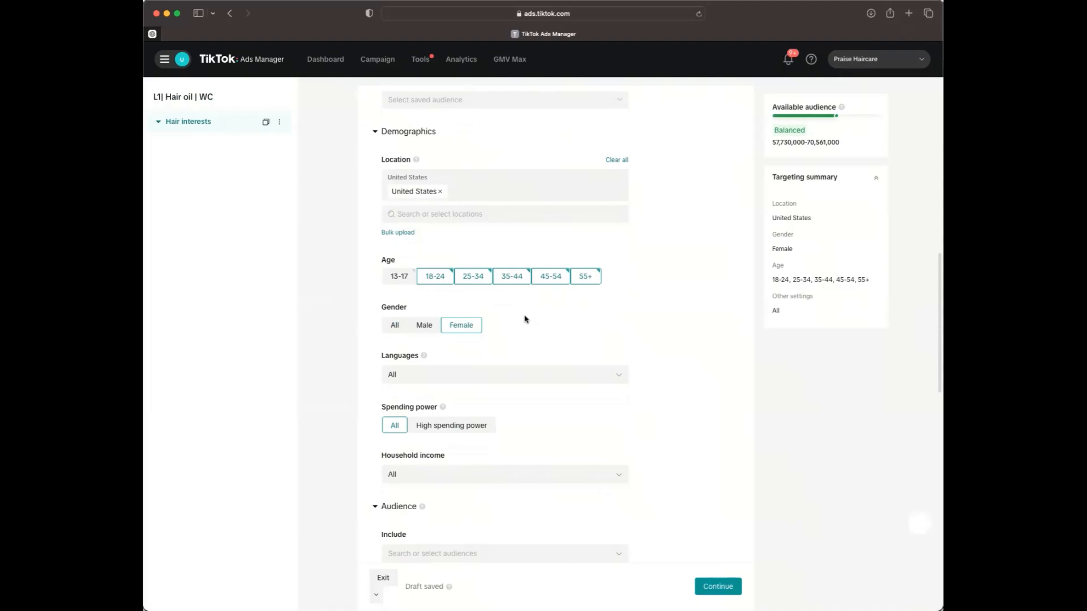
scroll(509, 310, "down", 8)
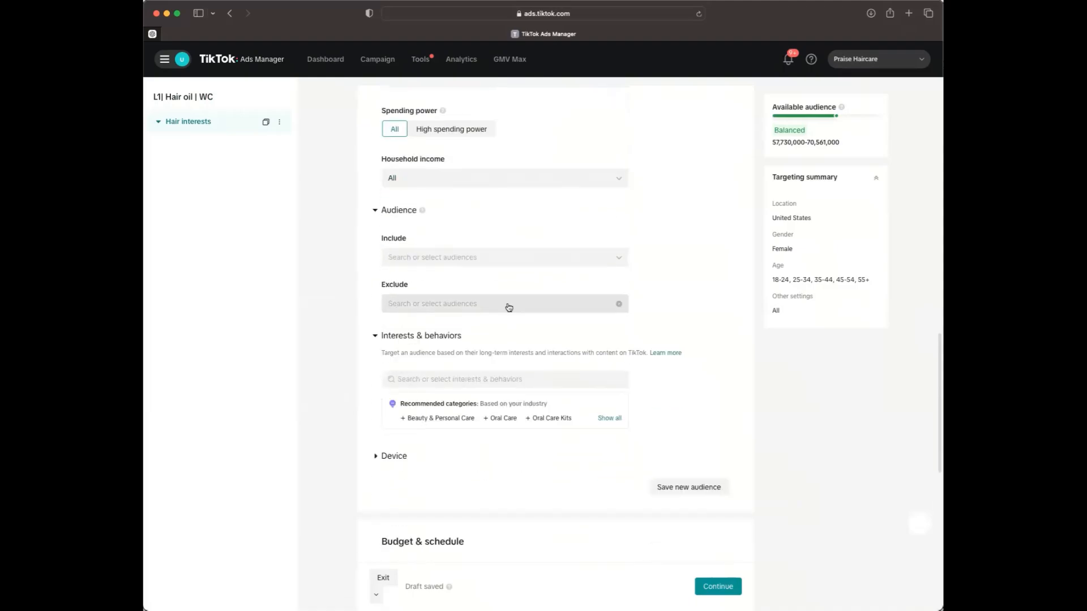
scroll(508, 307, "down", 1)
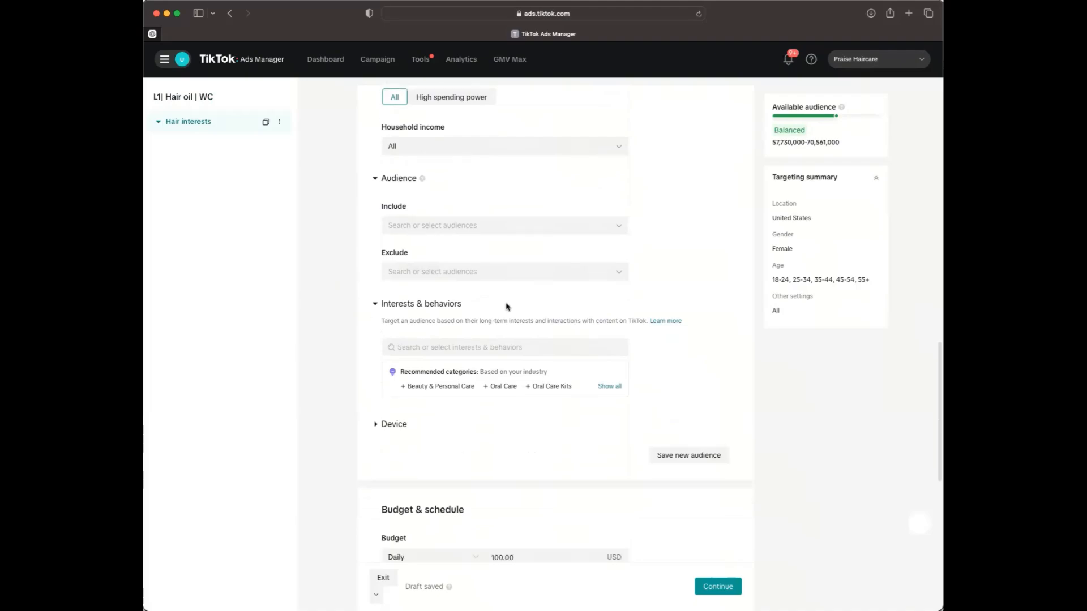
left_click(426, 355)
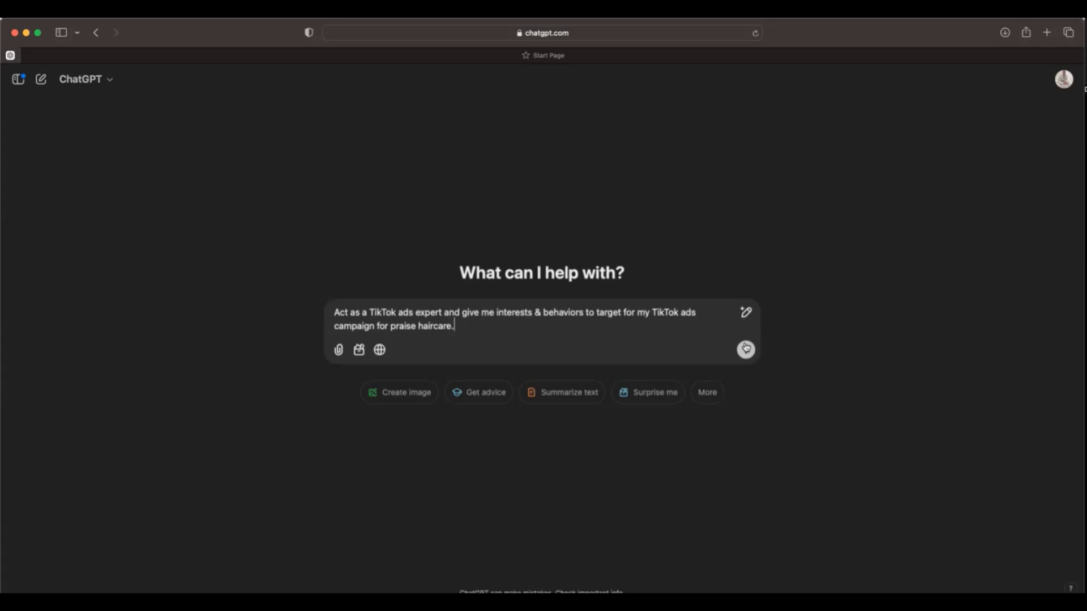
- Ask ChatGPT, acting as a TikTok ads expert, for interests and behaviors to target for Praise Haircare, and examine the suggested targeting strategy
left_click(746, 349)
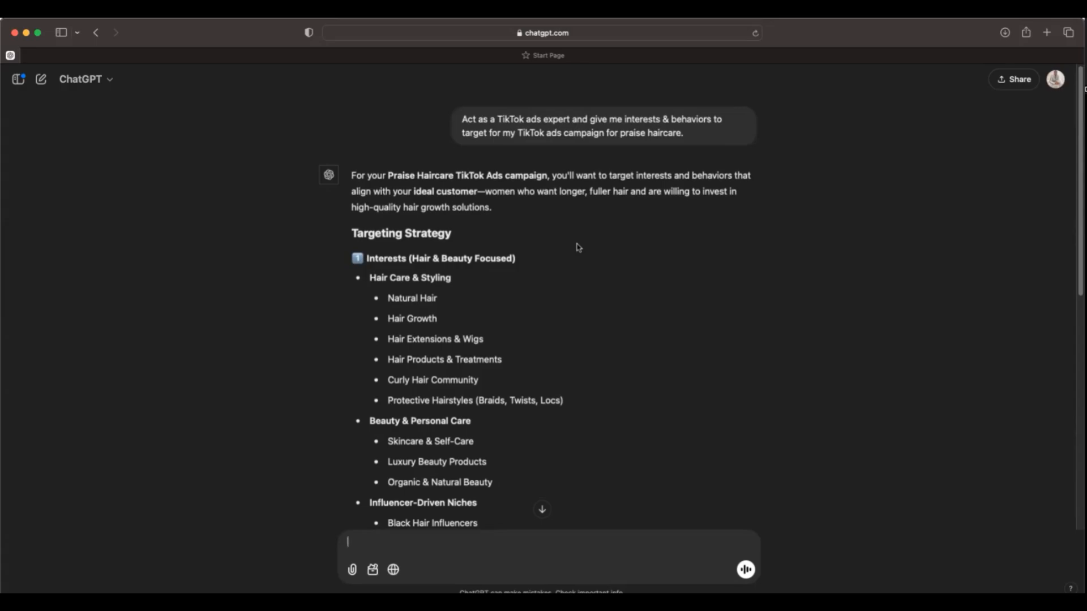
scroll(575, 245, "down", 1)
scroll(583, 248, "down", 1)
scroll(519, 255, "down", 2)
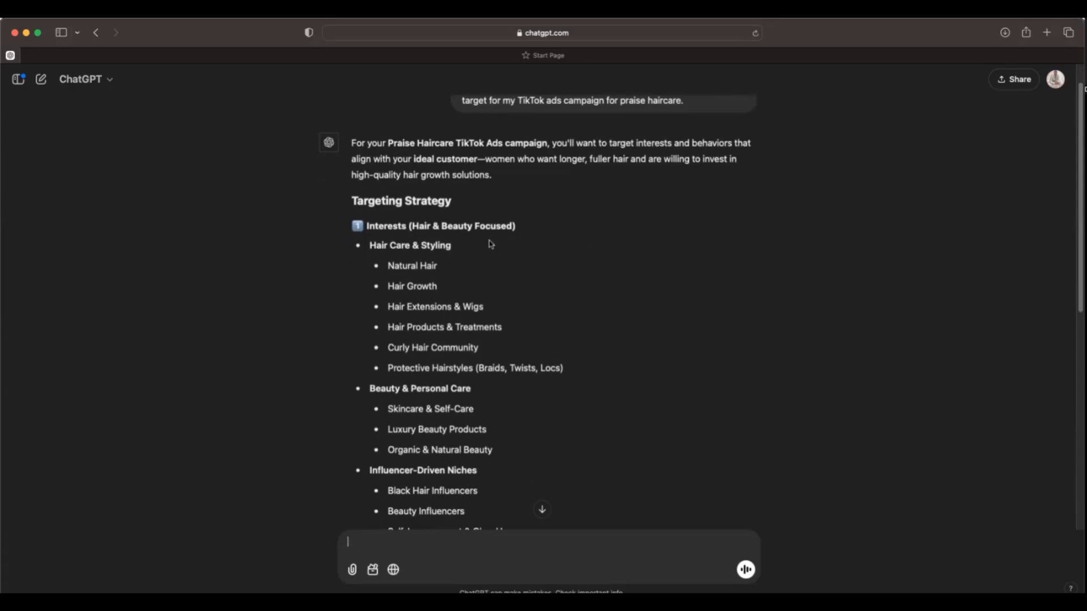
scroll(543, 266, "down", 1)
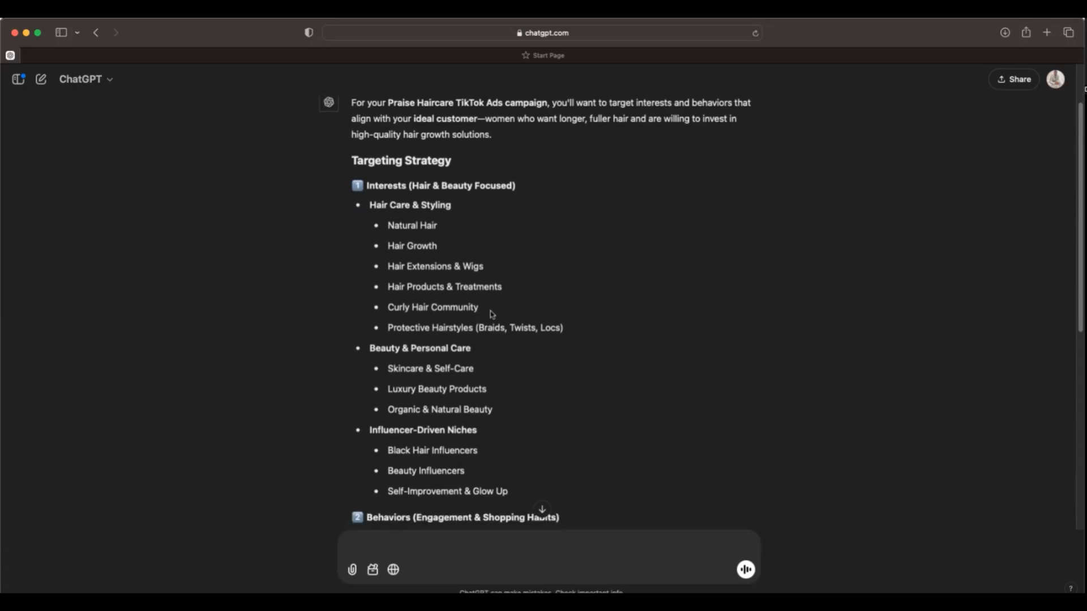
scroll(496, 280, "down", 5)
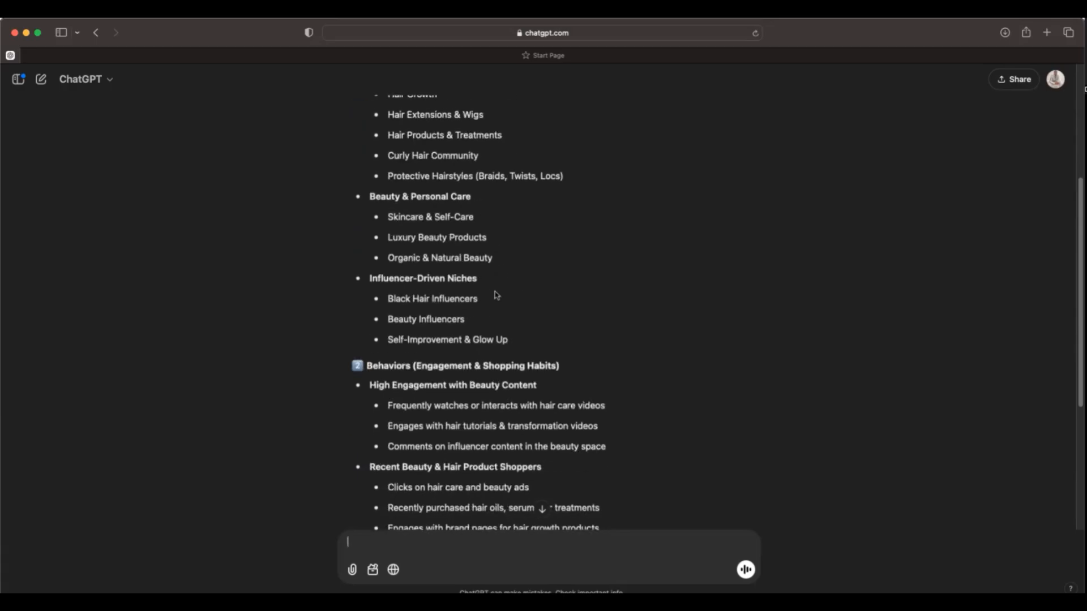
scroll(492, 293, "down", 3)
scroll(512, 261, "down", 4)
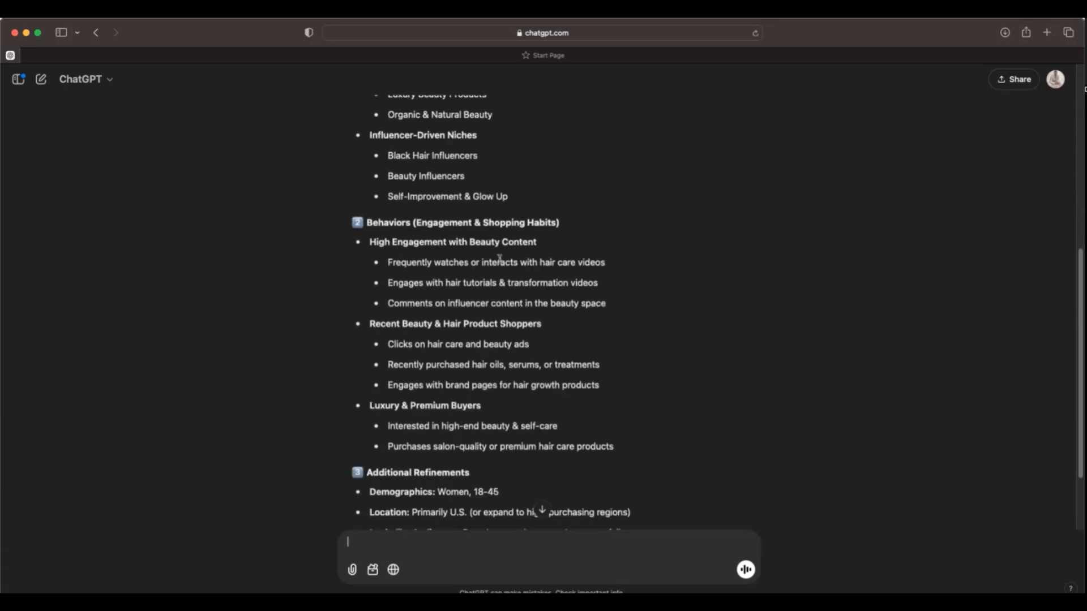
scroll(497, 260, "up", 5)
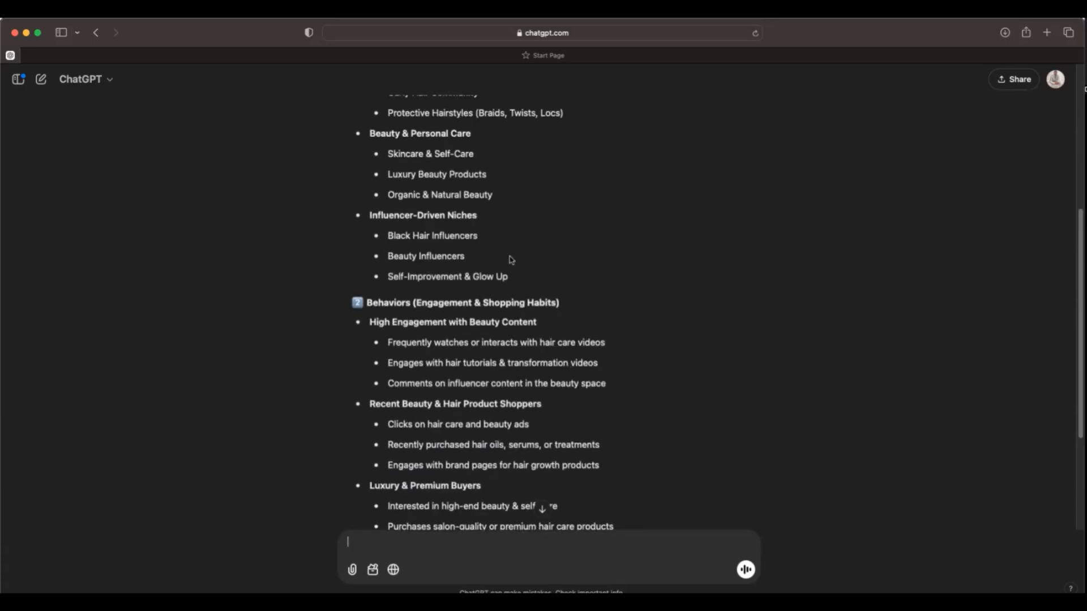
scroll(507, 259, "up", 2)
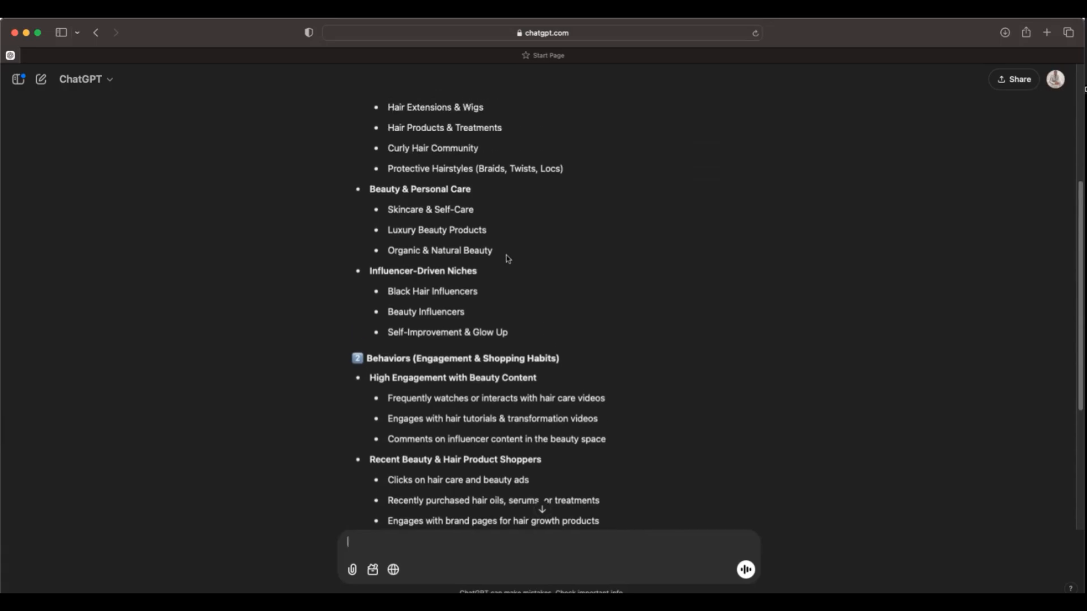
scroll(508, 258, "up", 5)
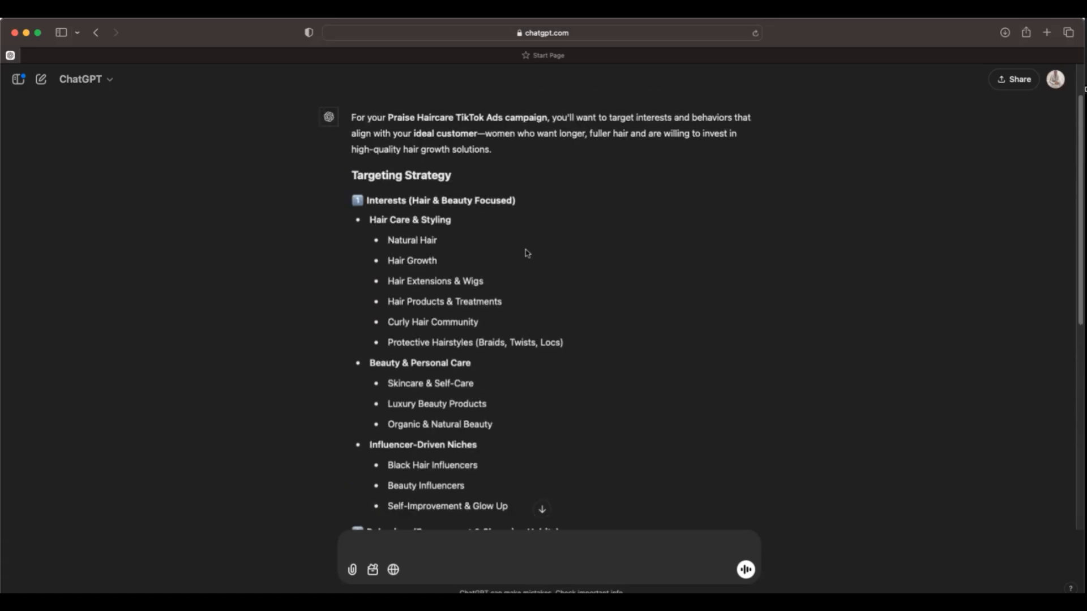
scroll(526, 253, "down", 1)
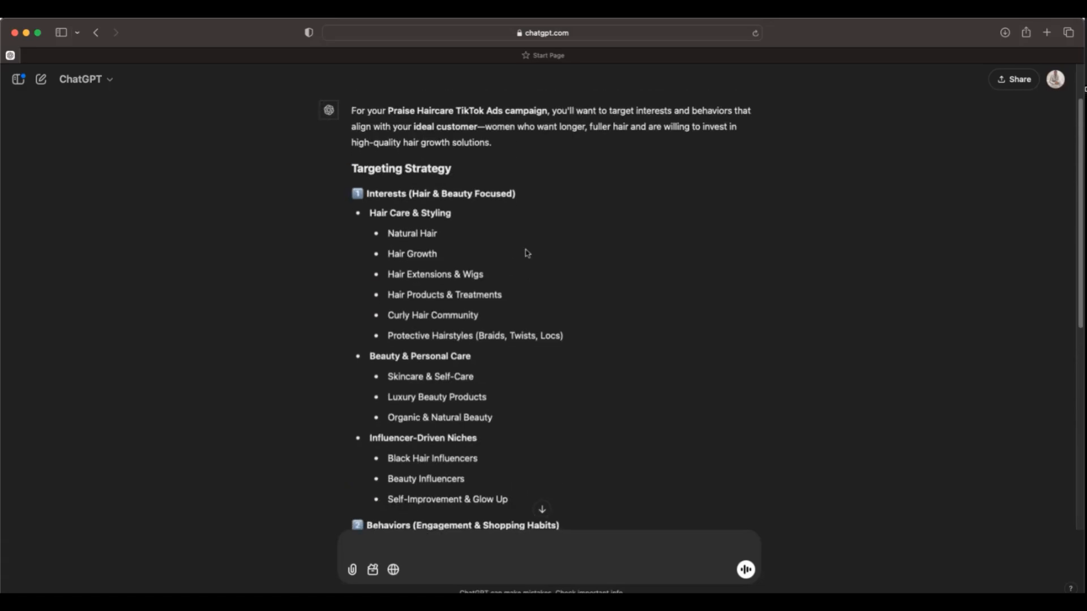
scroll(526, 253, "down", 1)
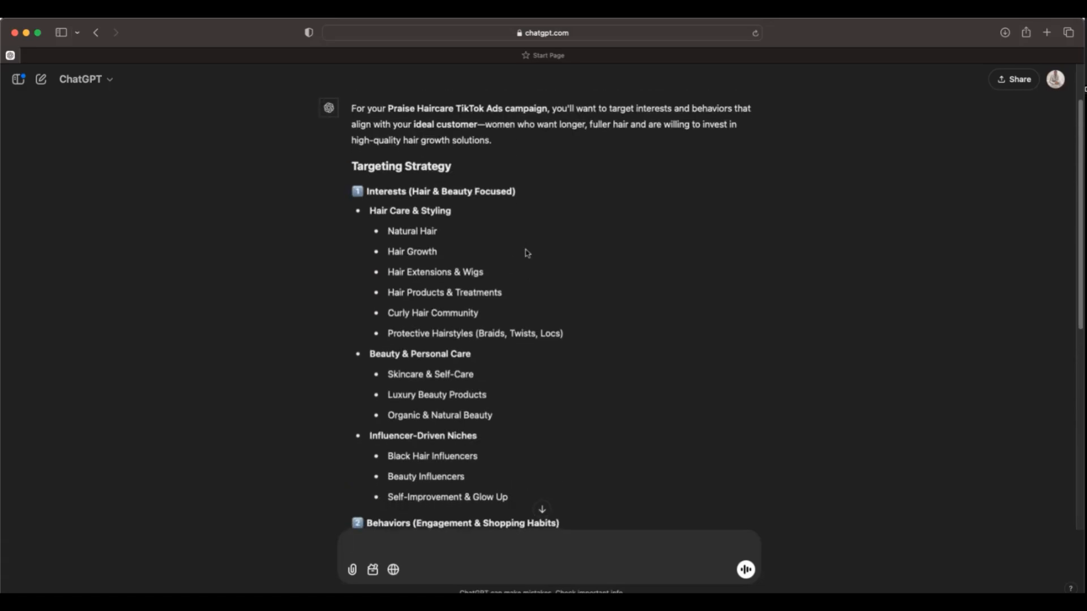
- Using ChatGPT's targeting suggestions, add Natural hair, hair growth, human hair extensions and hair products as interests in TikTok Ads Manager
scroll(526, 253, "down", 1)
scroll(526, 253, "down", 1)
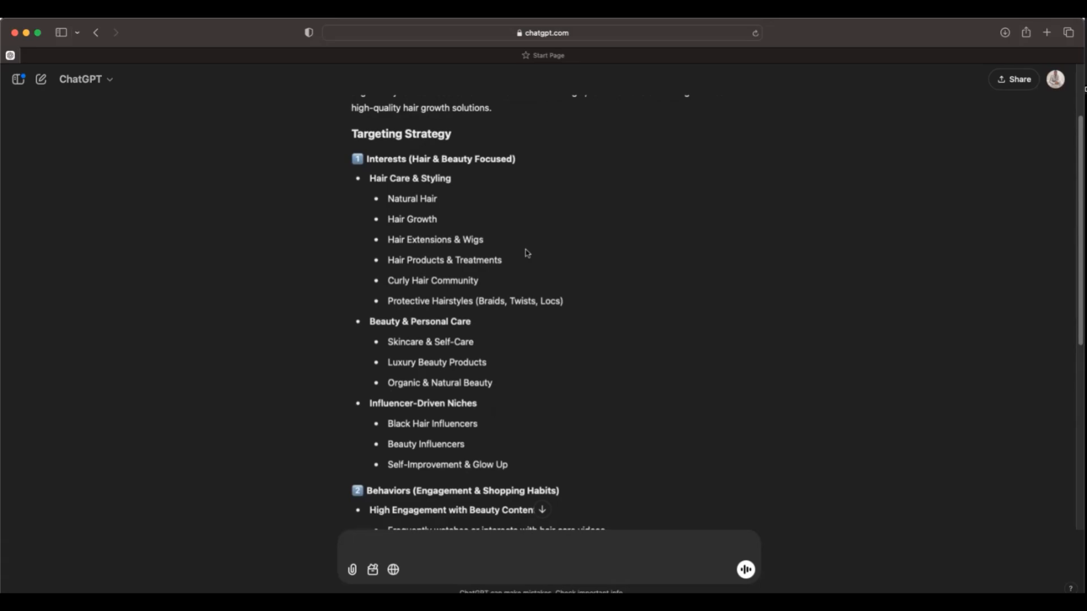
scroll(644, 153, "up", 1)
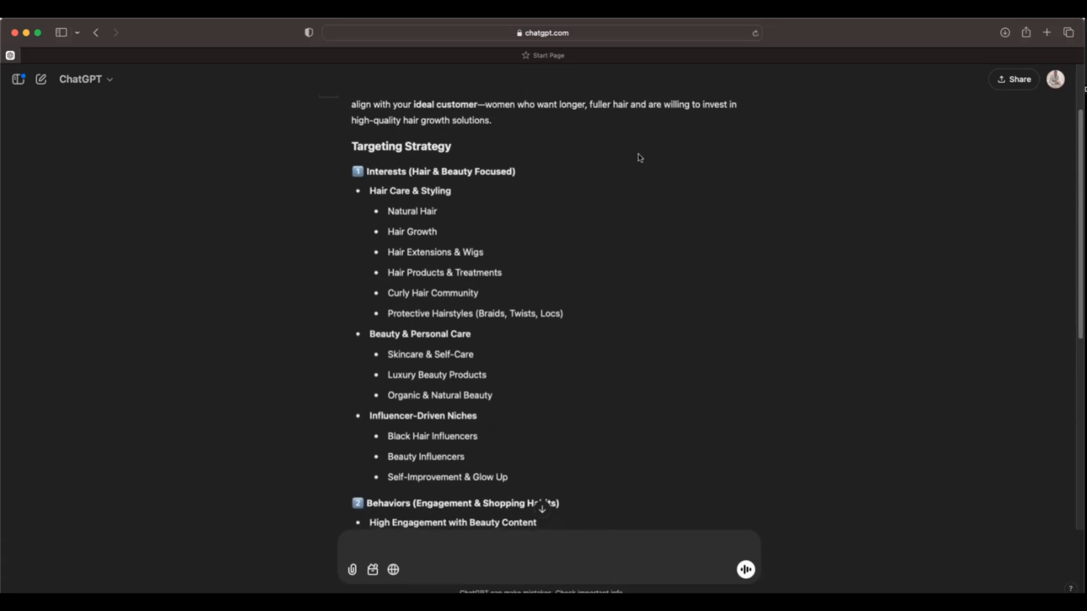
scroll(639, 157, "down", 3)
scroll(643, 157, "up", 2)
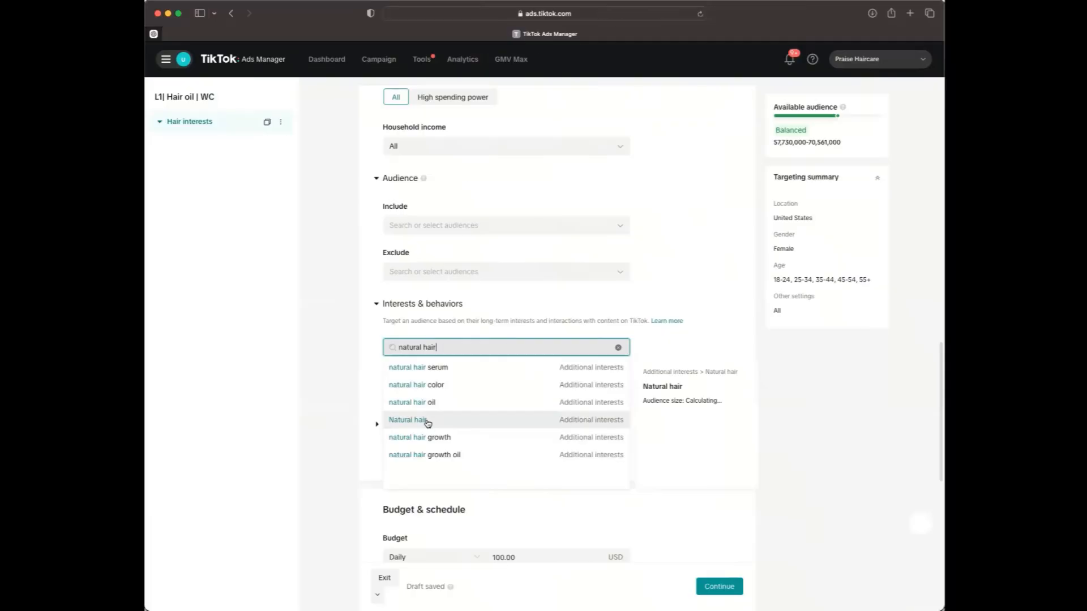
left_click(424, 418)
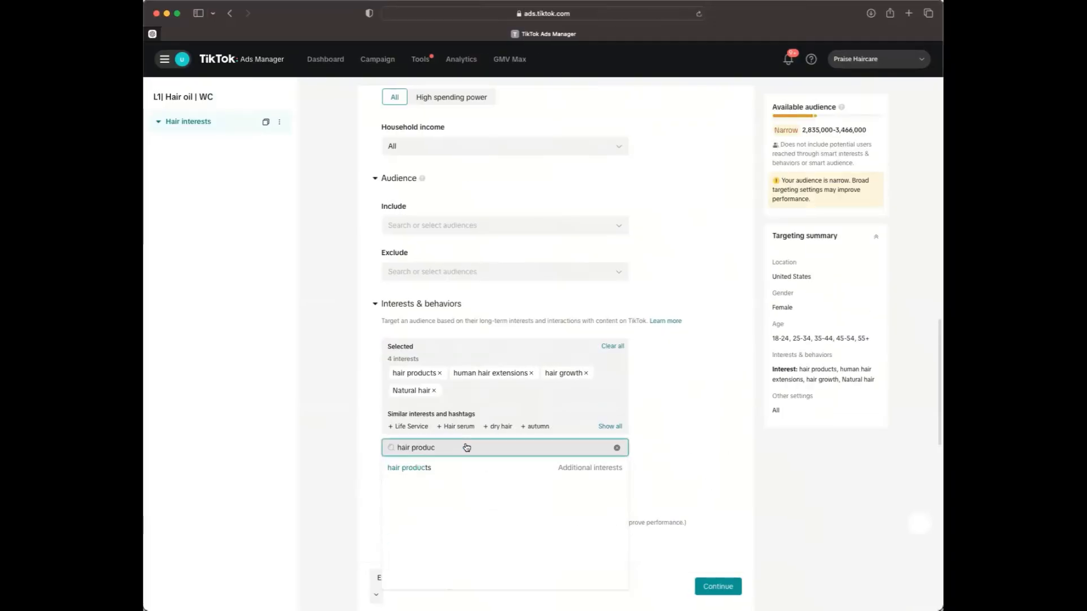
- Add the Haircare, Wig & Hair Styling and Skin Care interests from the Beauty & Personal Care category
left_click(475, 537)
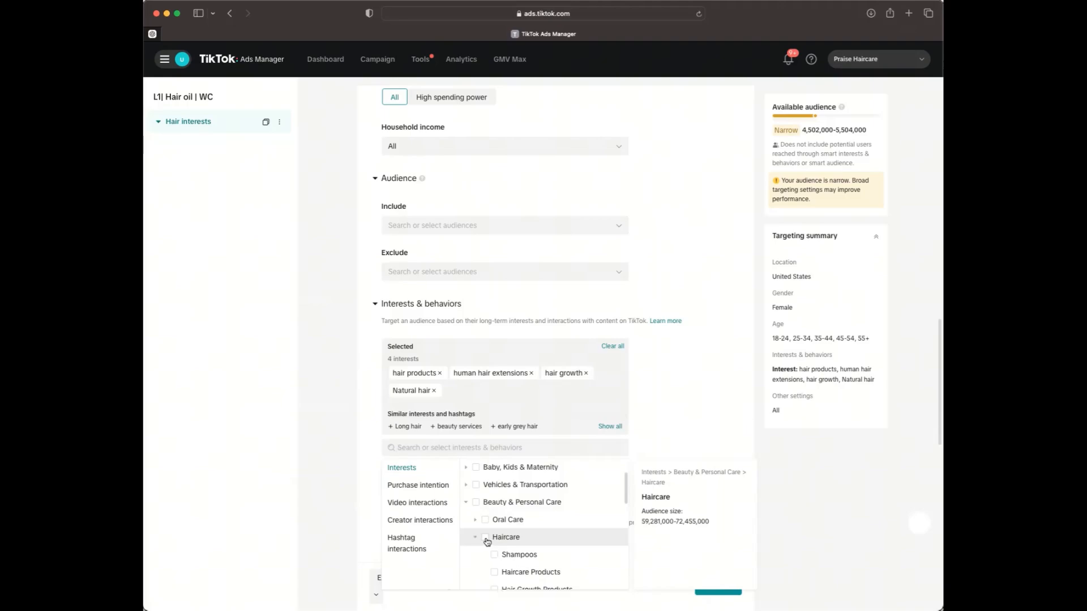
left_click(486, 537)
scroll(488, 526, "down", 3)
left_click(497, 525)
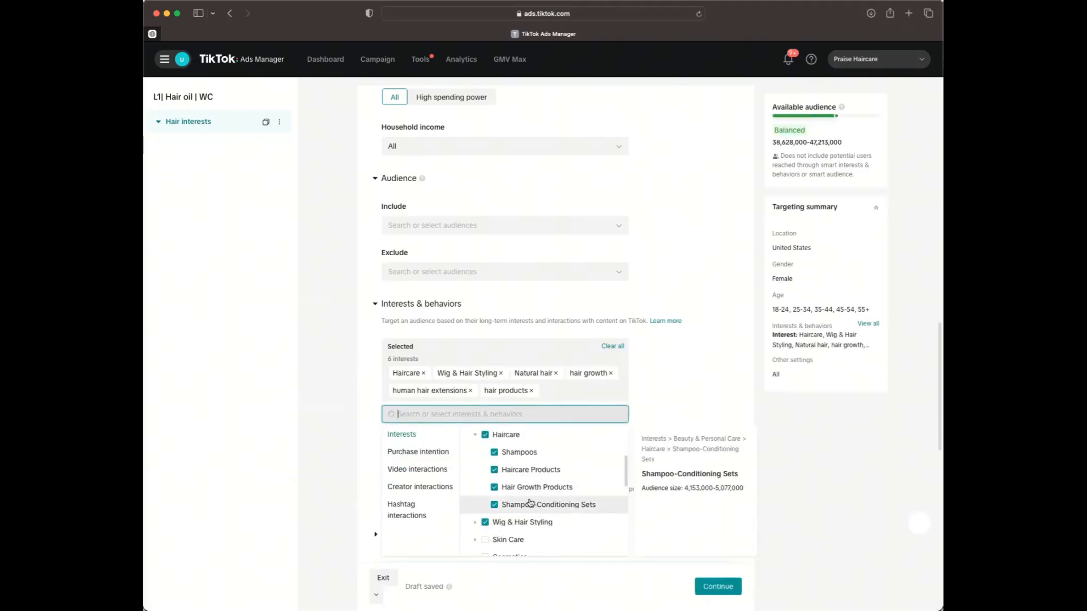
scroll(529, 502, "down", 1)
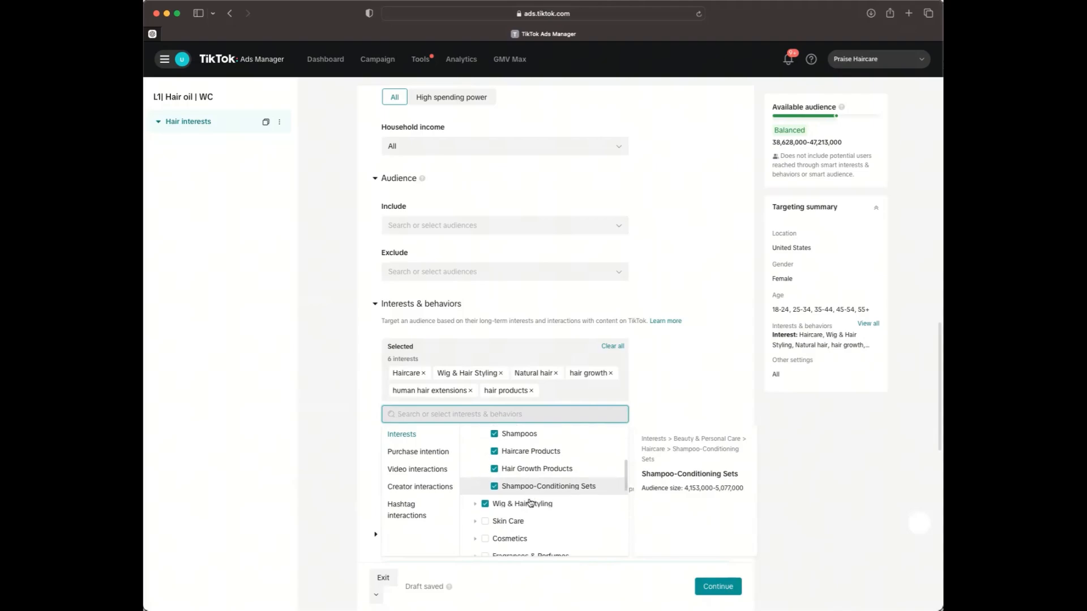
left_click(509, 515)
- Add Beauty & Care from the Beauty & Style category as a video interaction target
scroll(566, 498, "down", 10)
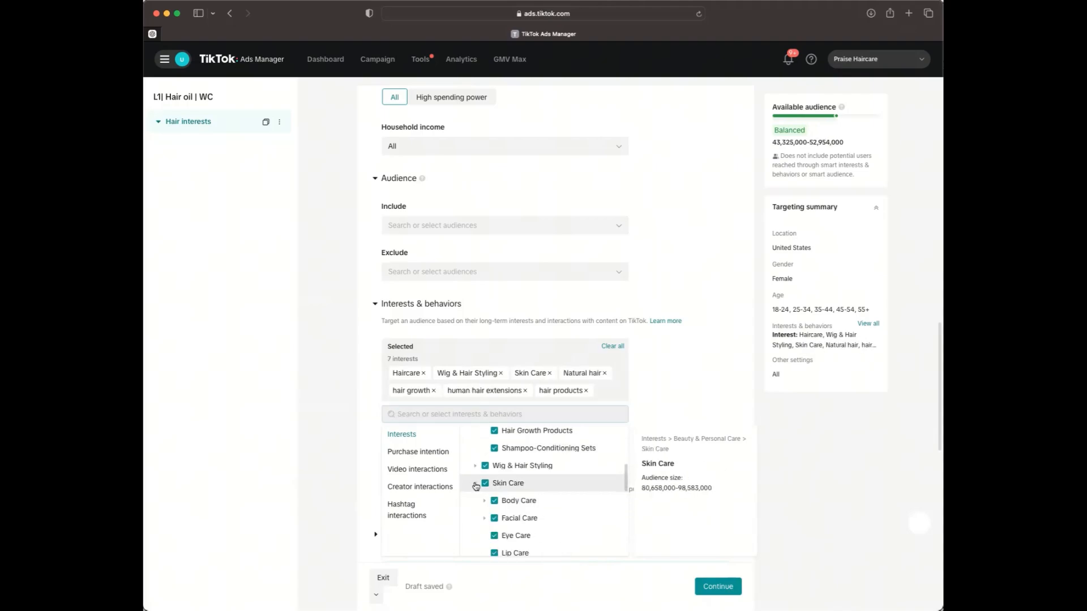
mouse_move(492, 527)
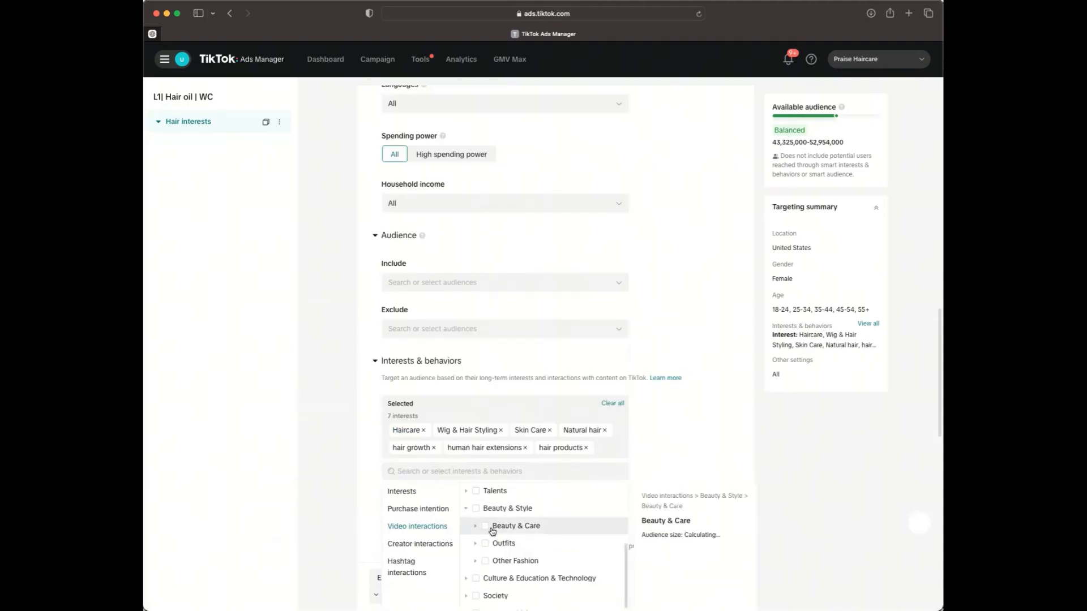
left_click(485, 527)
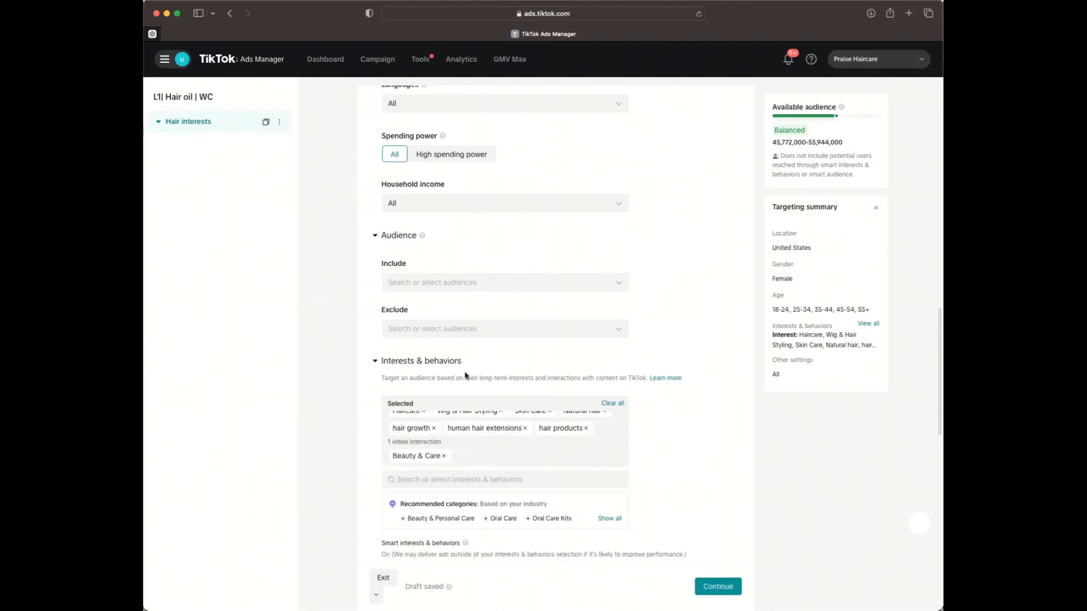
- Set the ad group's daily budget to 50 USD and continue to the ad setup
scroll(556, 360, "down", 2)
scroll(558, 361, "down", 5)
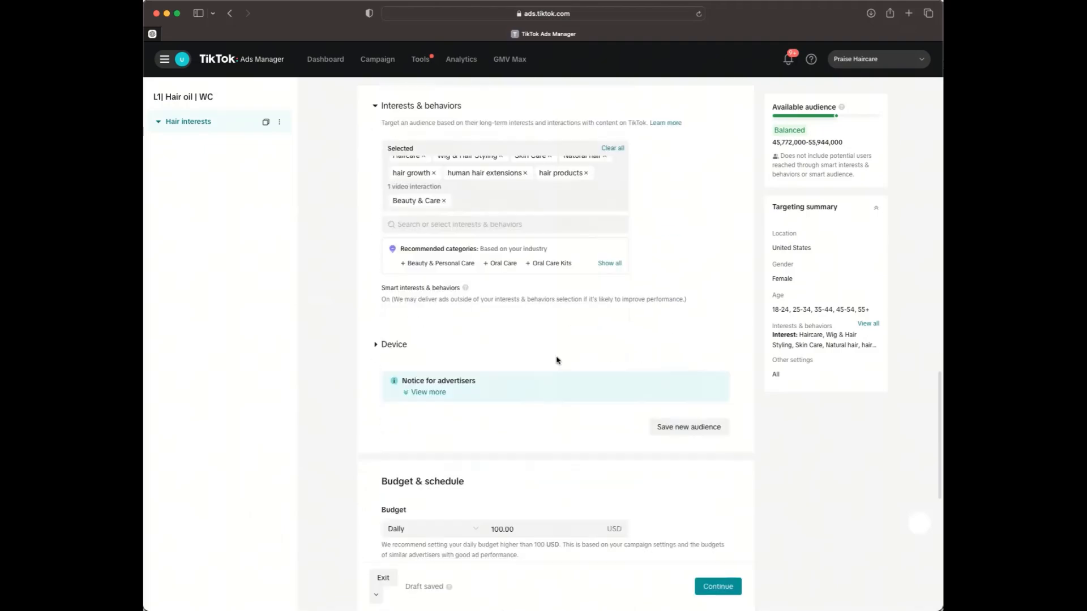
scroll(556, 360, "down", 2)
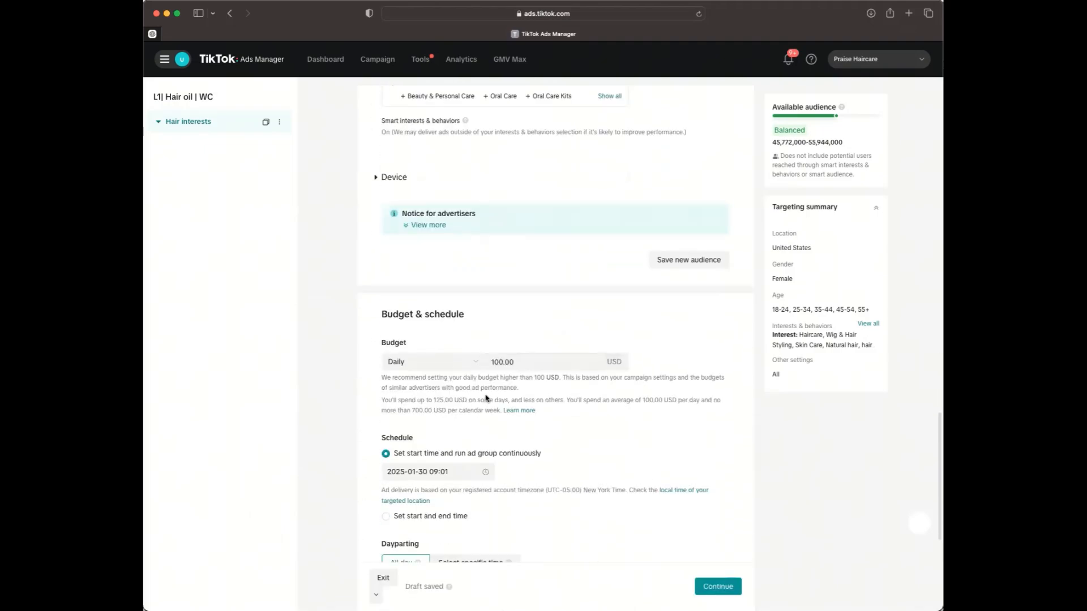
left_click(518, 356)
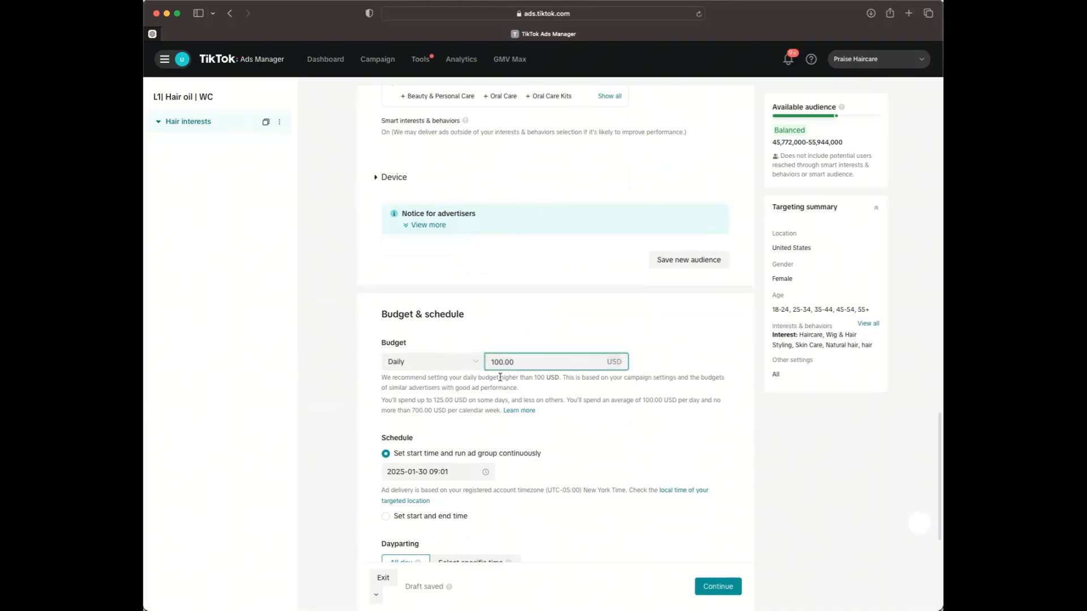
key("super+a")
key("BackSpace")
type("50")
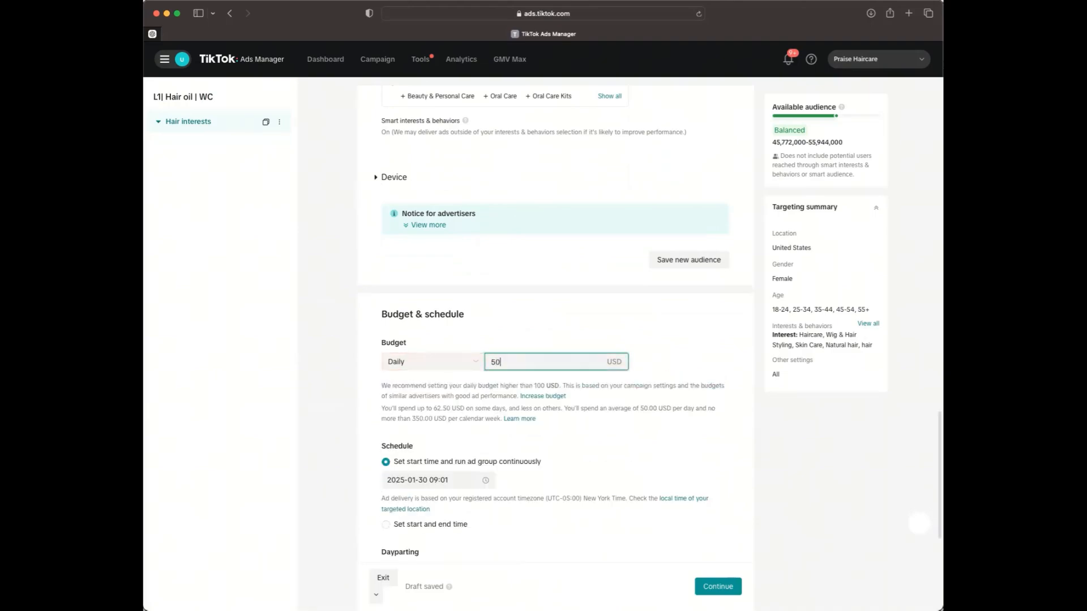
scroll(461, 389, "down", 5)
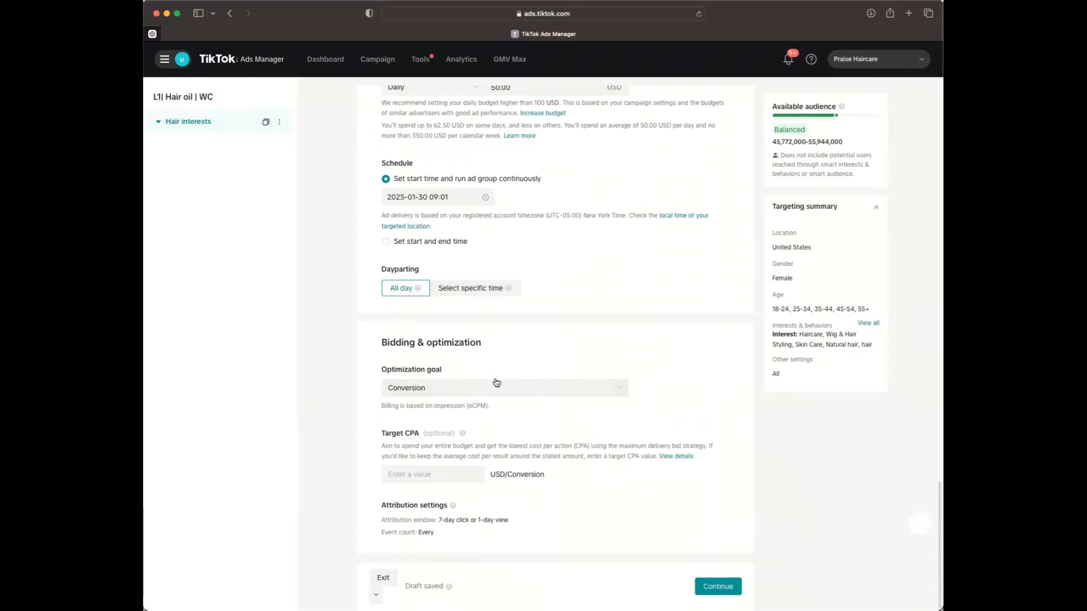
left_click(717, 586)
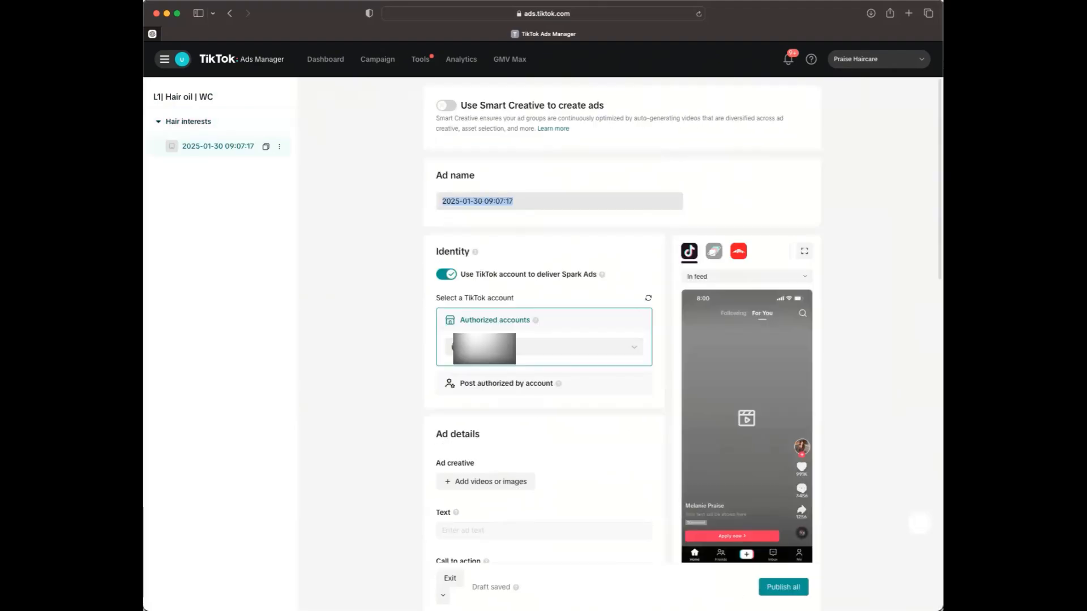
- Rename the ad as Video 1
key("BackSpace")
type("Video 1")
left_click(386, 224)
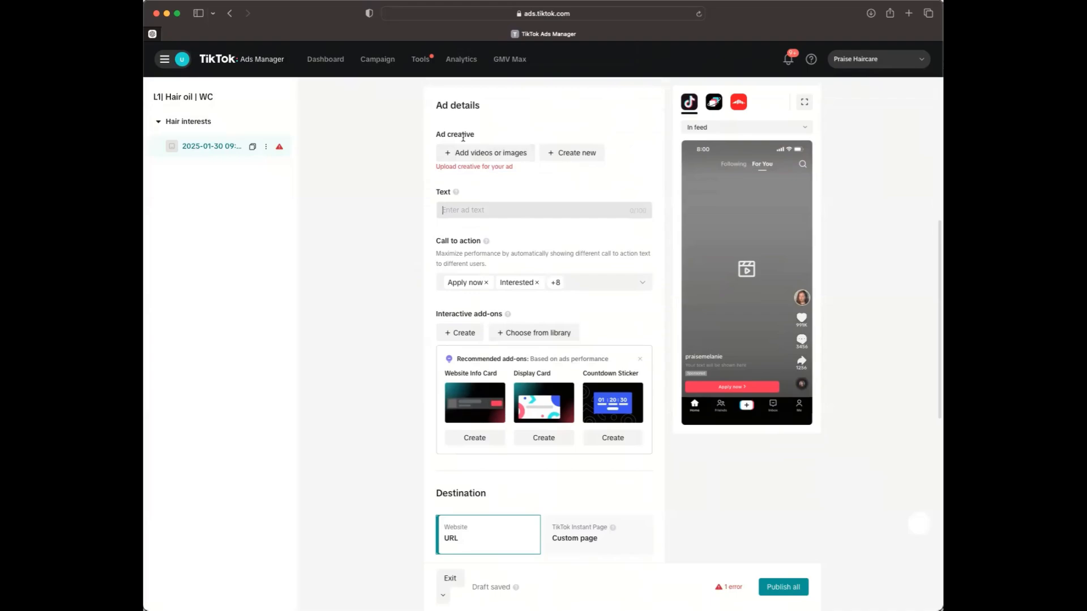
- Switch to ChatGPT and ask it to write TikTok ads copy for this same campaign
left_click(485, 160)
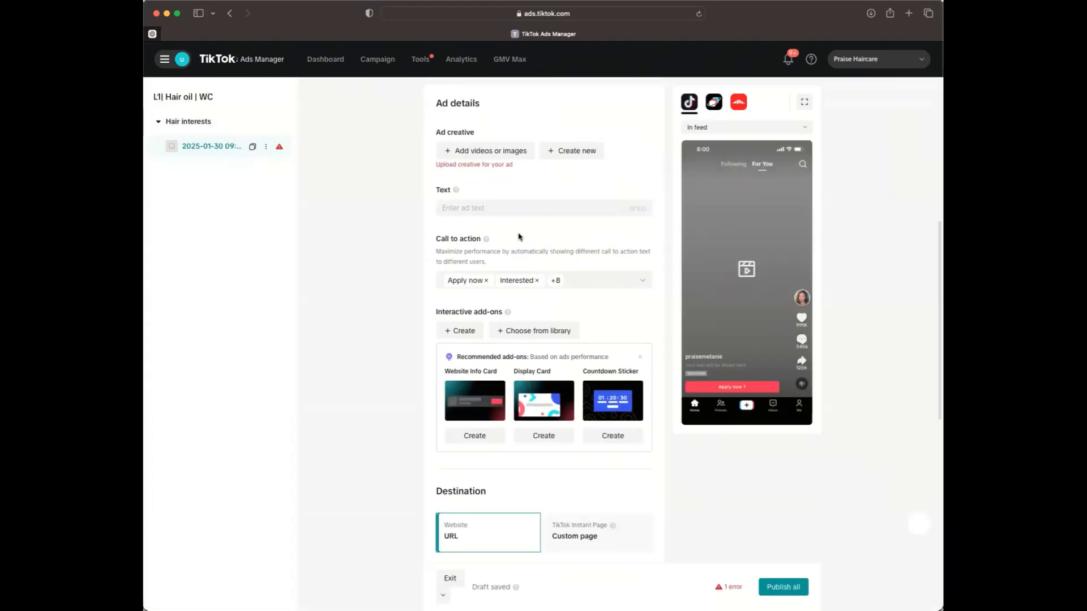
scroll(519, 237, "down", 1)
left_click(468, 197)
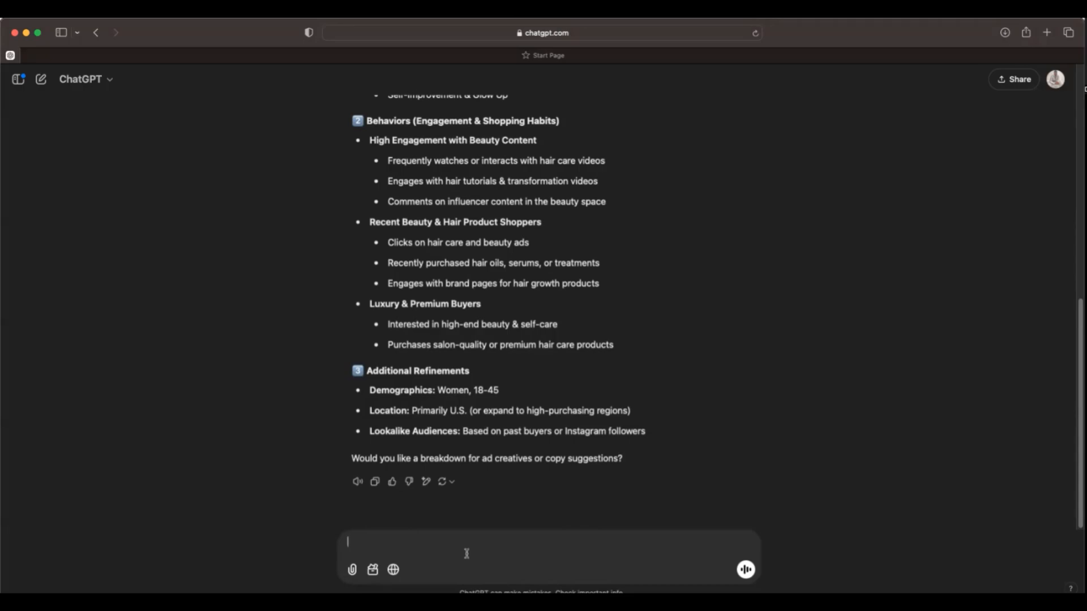
type("Write tik tok ads copy for this same campaign")
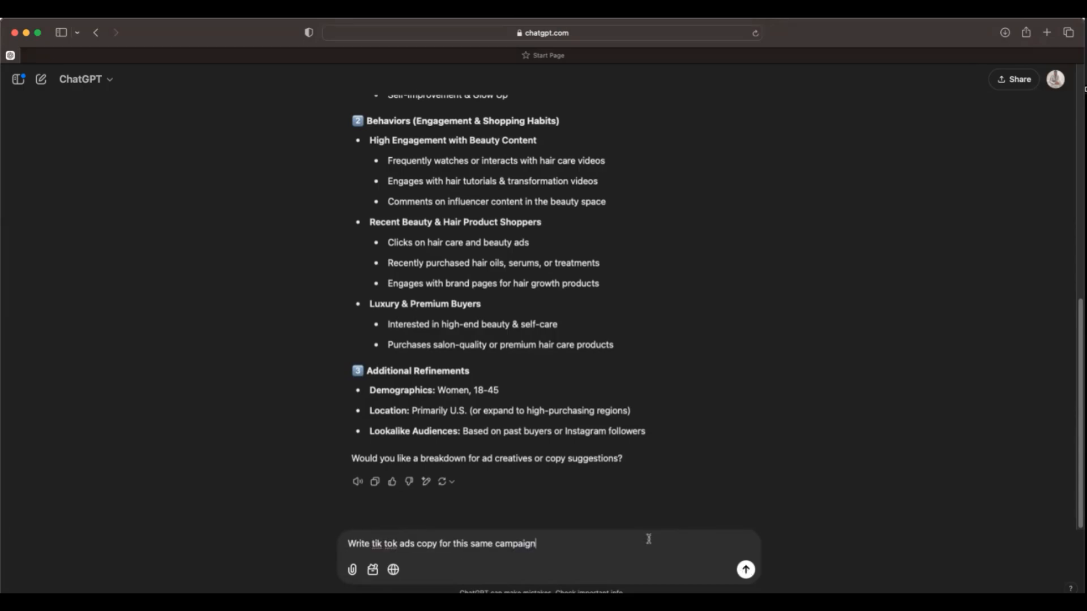
left_click(745, 569)
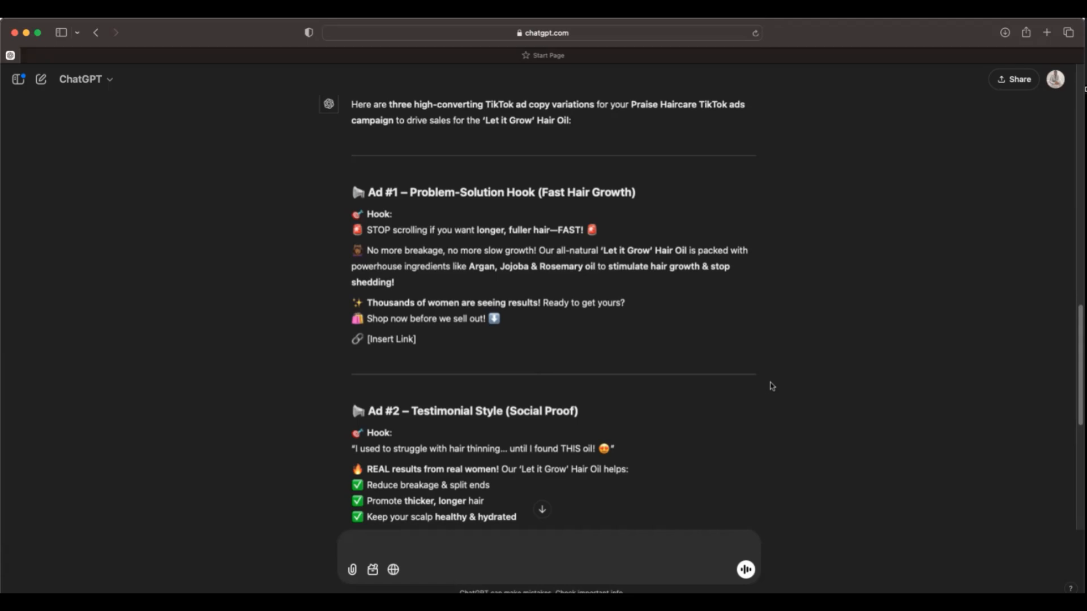
- Use ChatGPT's Ad #1 copy as the ad text in TikTok Ads Manager: "STOP scrolling if you want longer, fuller hair—FAST! No more breakage, no more slow growth!"
scroll(585, 254, "down", 5)
scroll(535, 238, "down", 5)
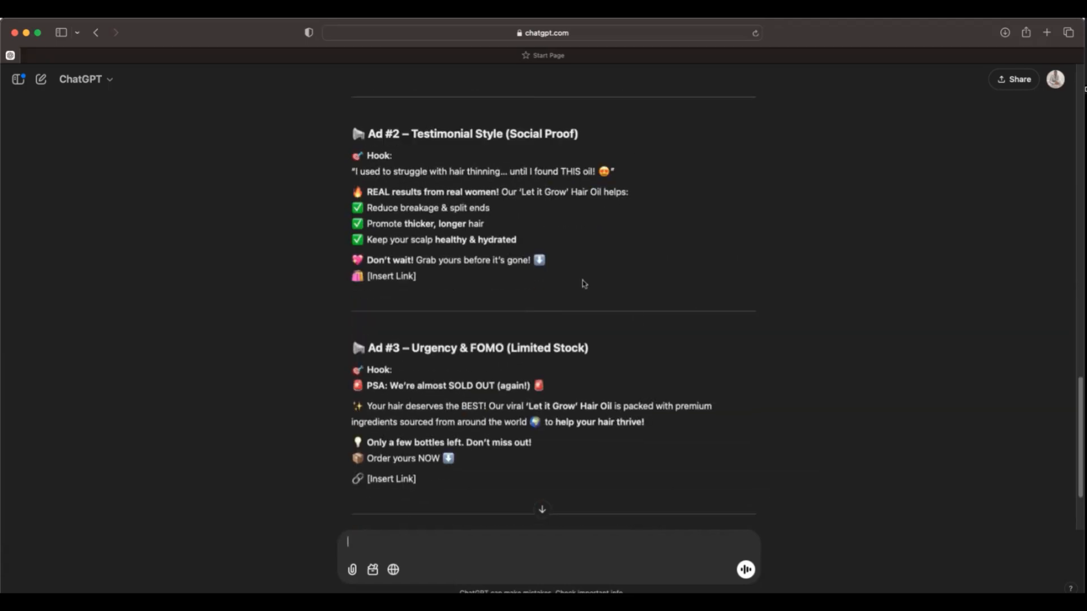
scroll(636, 298, "up", 3)
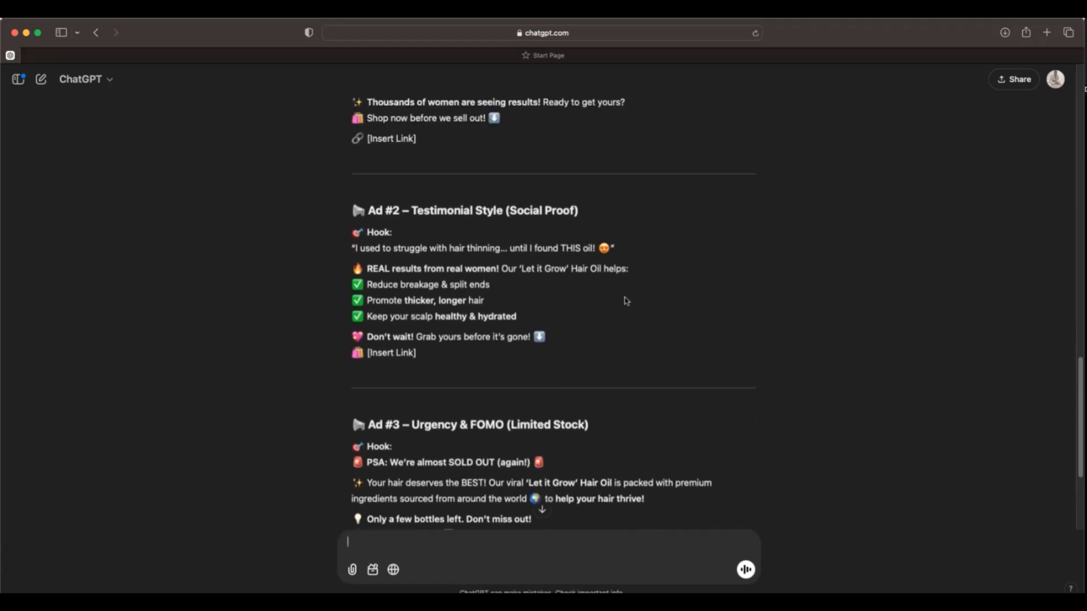
scroll(676, 299, "up", 2)
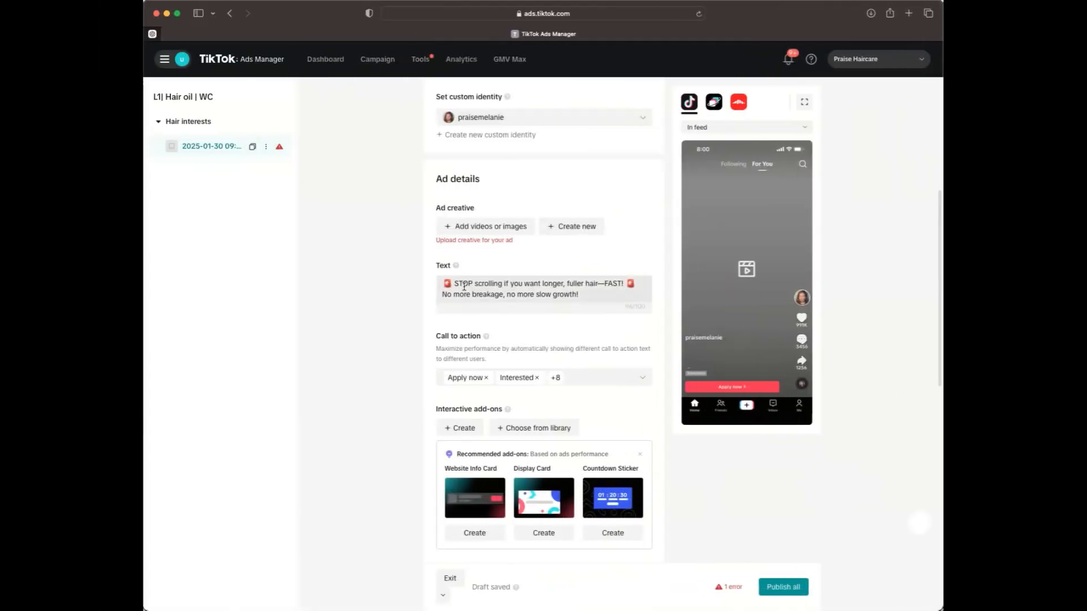
scroll(623, 317, "down", 1)
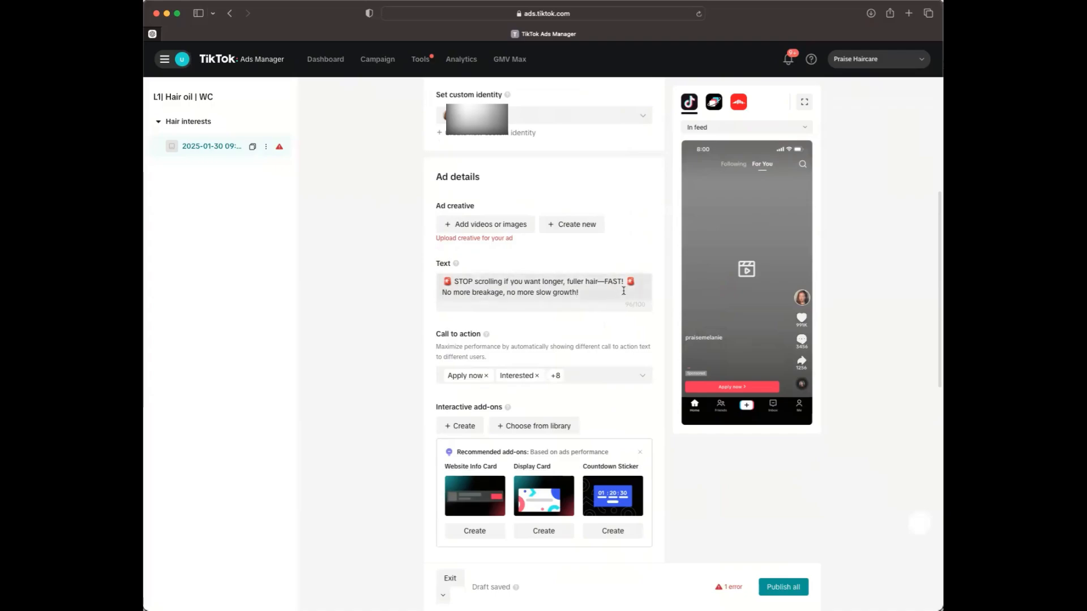
scroll(629, 286, "down", 1)
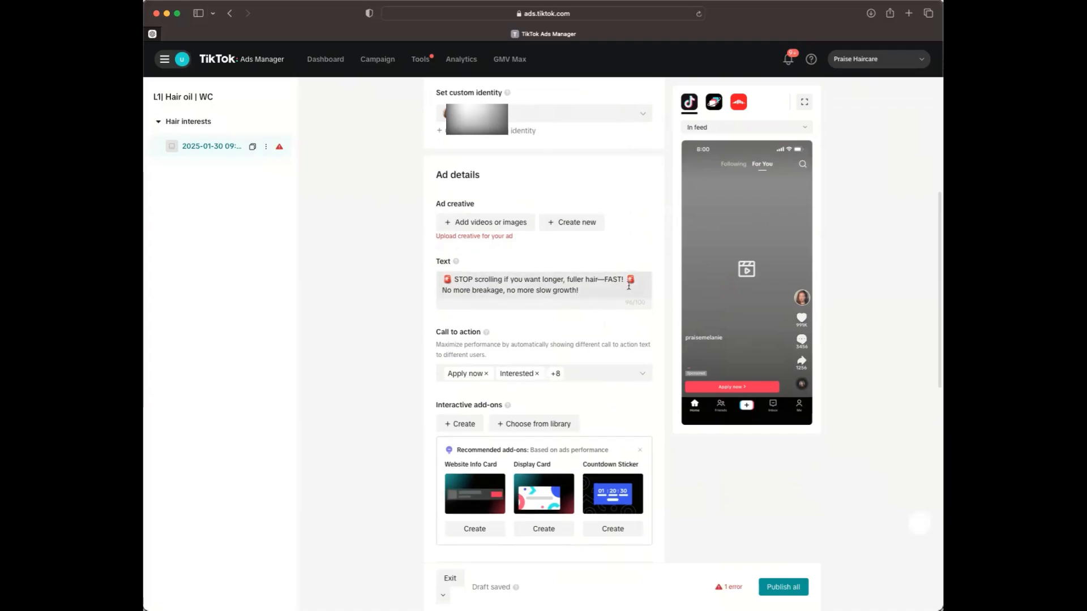
scroll(628, 286, "down", 3)
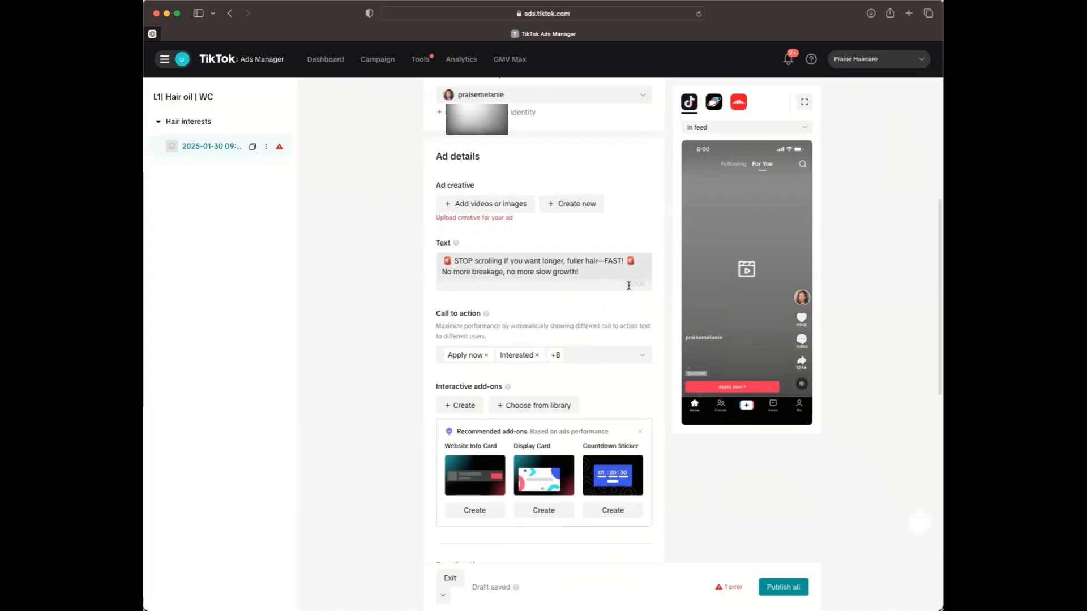
scroll(628, 288, "down", 1)
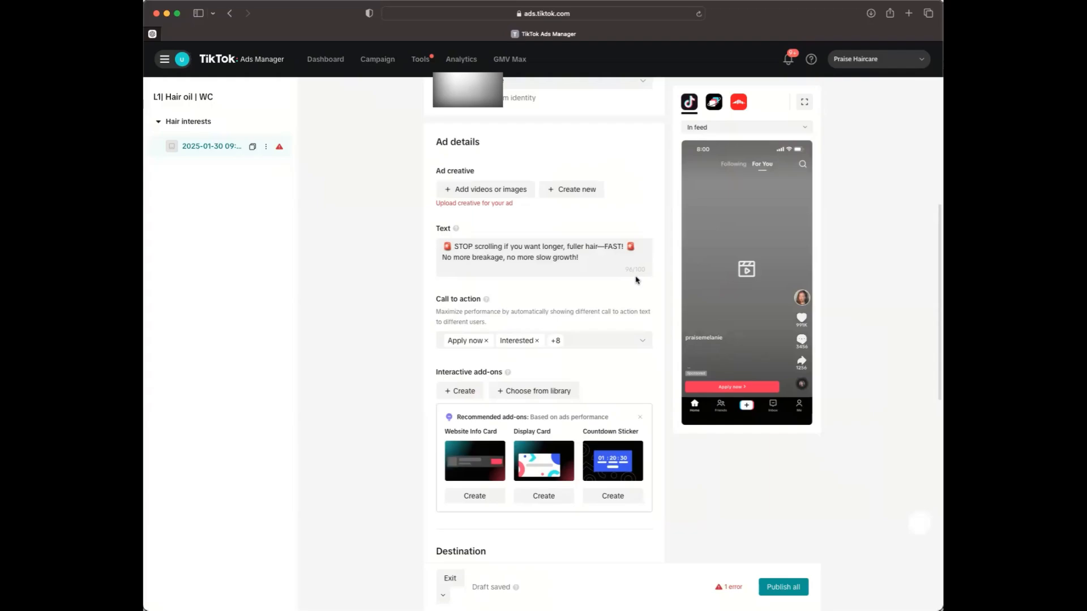
scroll(636, 280, "down", 6)
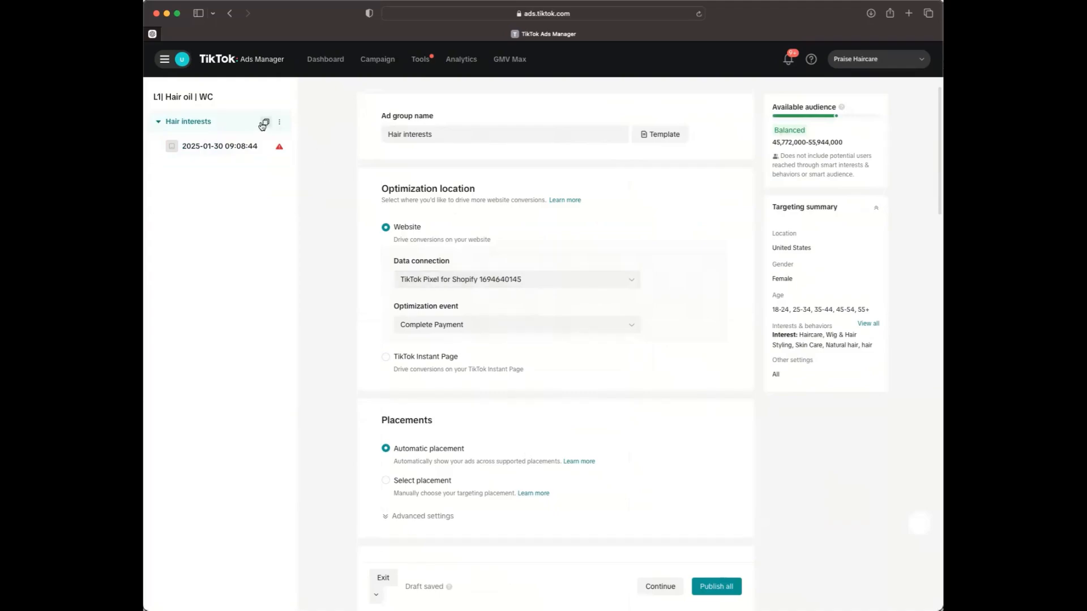
- Make one copy of the Hair interests ad group, including its ad, and name it Broad
left_click(265, 122)
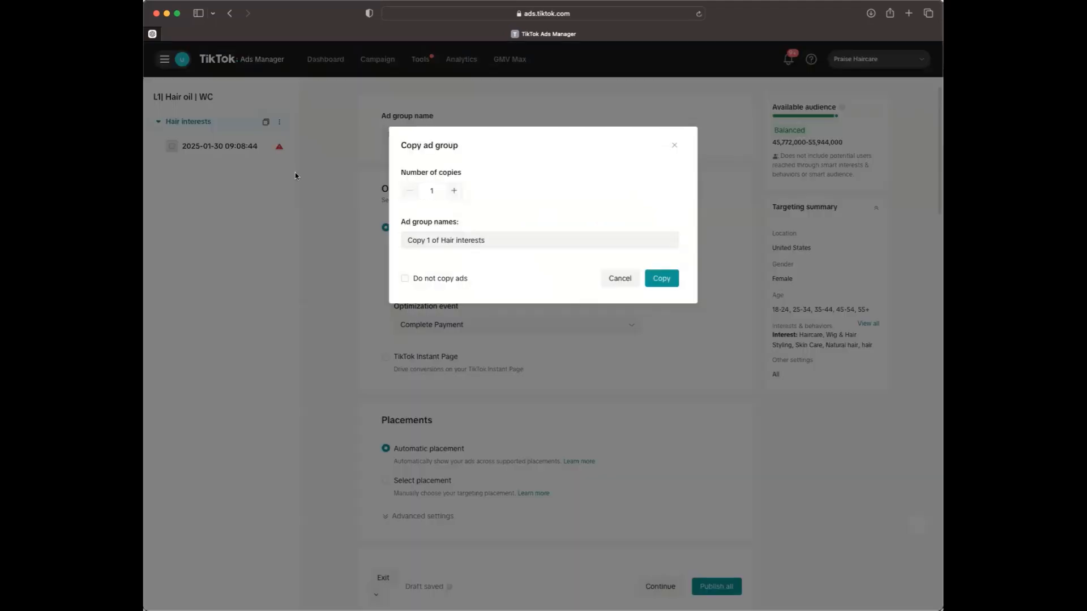
triple_click(495, 241)
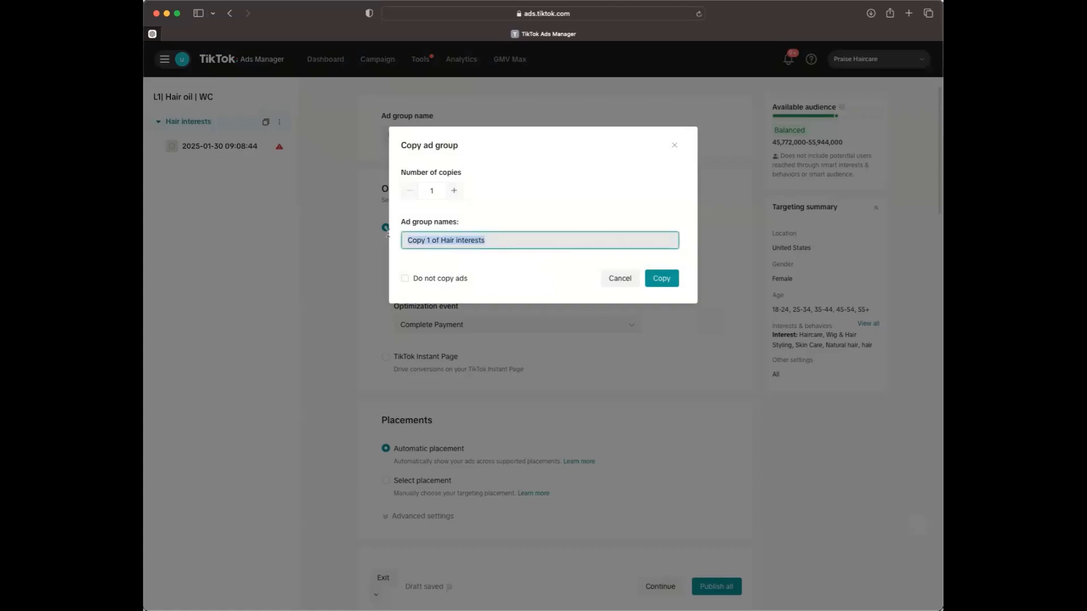
key("BackSpace")
type("Broad")
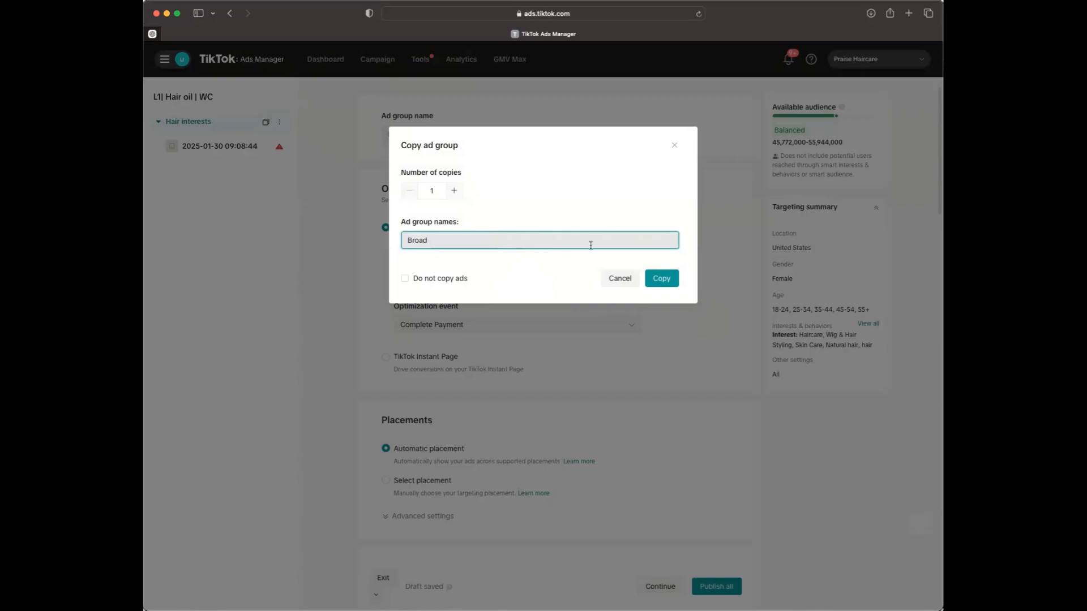
left_click(661, 278)
- Clear all selected interests and behaviors from the Broad ad group's targeting
scroll(533, 266, "down", 3)
scroll(533, 266, "down", 6)
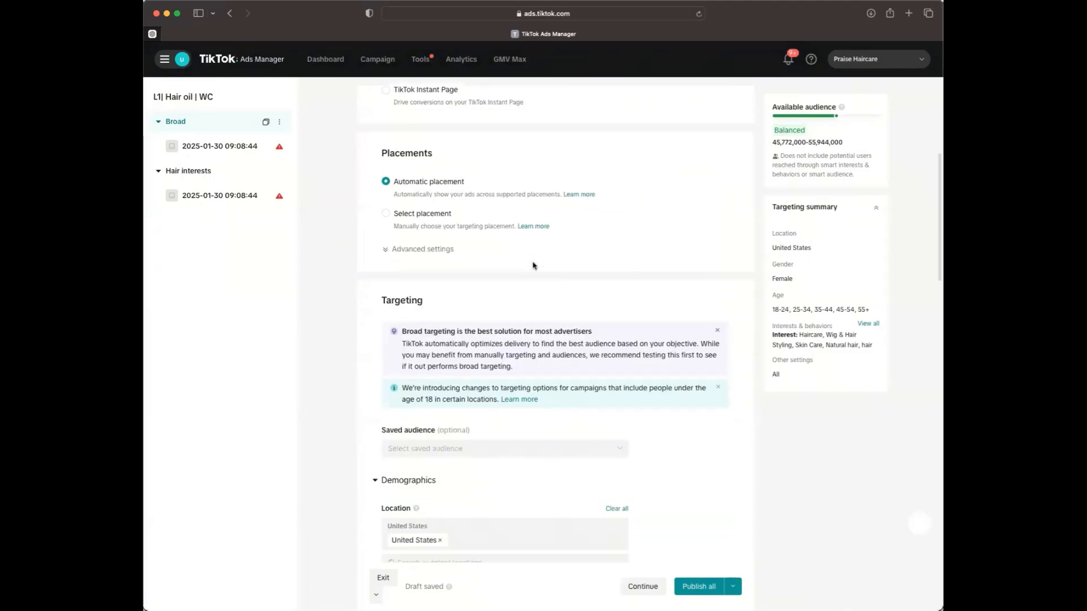
scroll(532, 266, "down", 3)
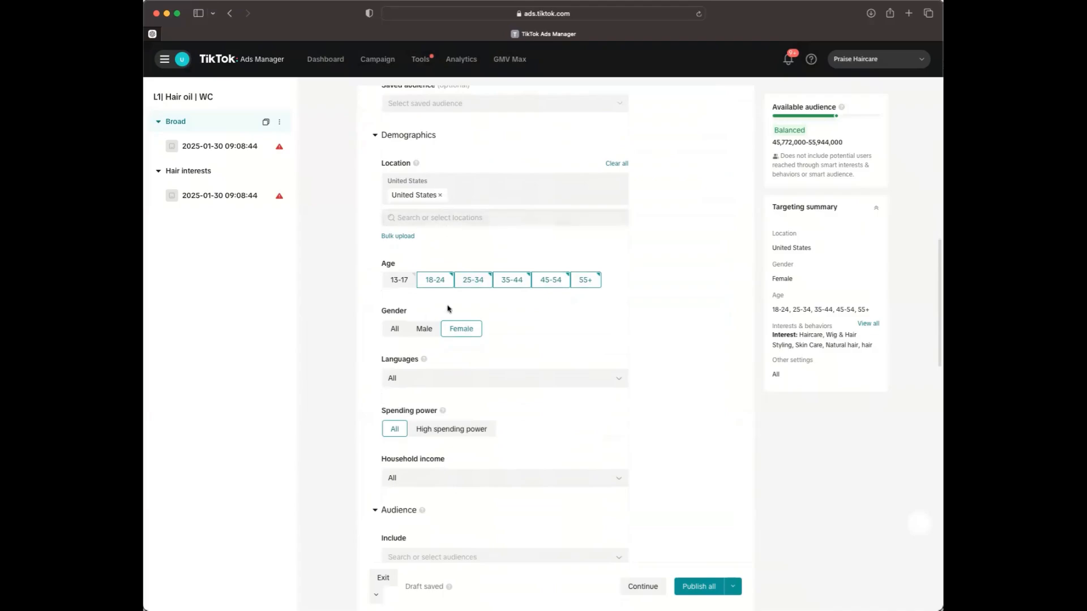
scroll(565, 368, "down", 2)
scroll(568, 371, "down", 3)
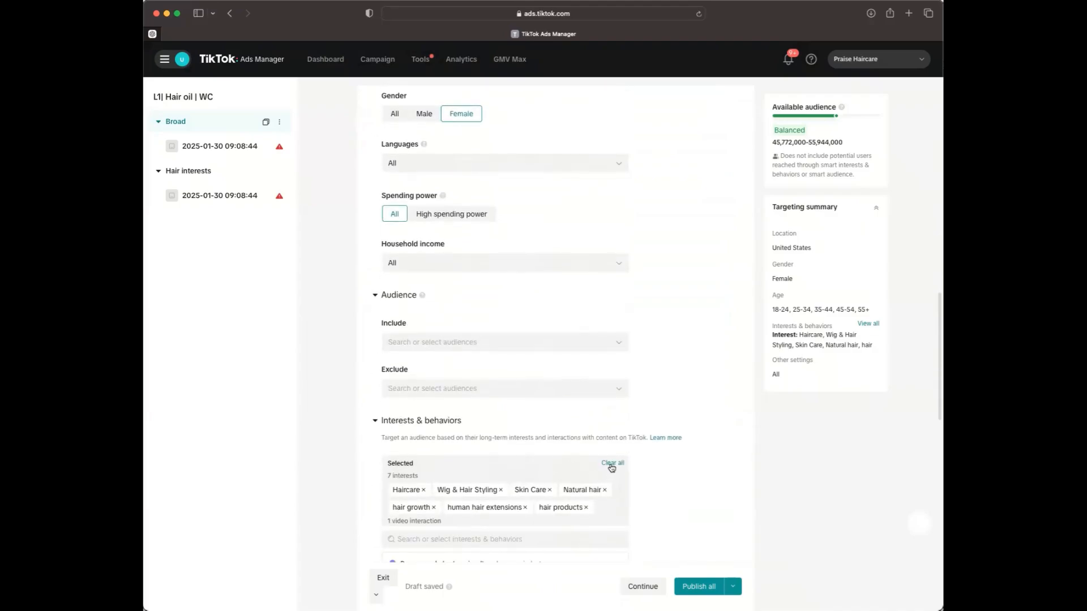
left_click(611, 462)
scroll(641, 478, "down", 1)
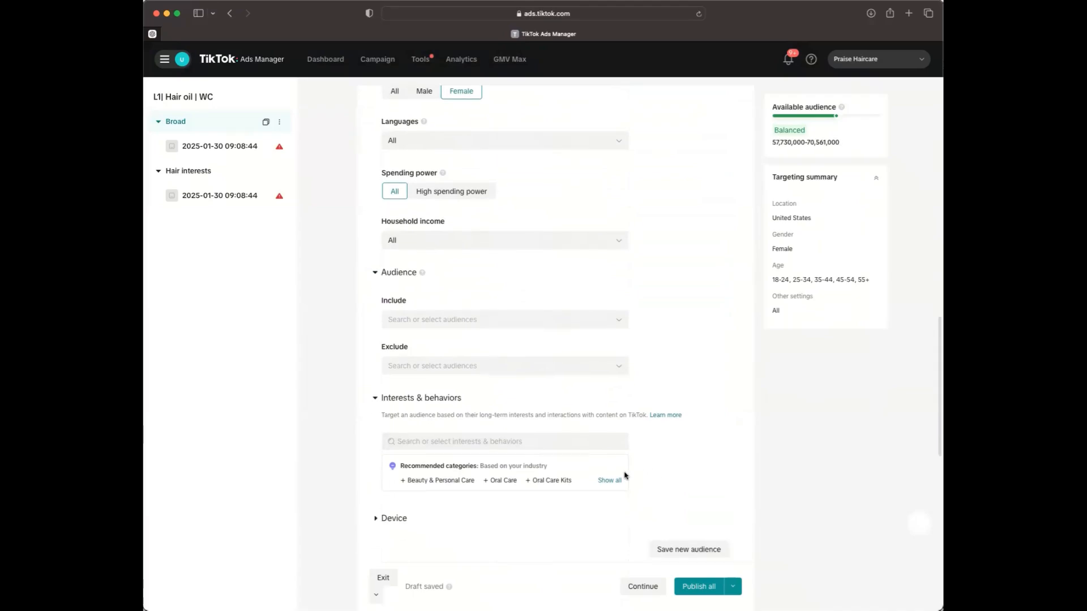
scroll(625, 475, "down", 1)
scroll(625, 476, "up", 1)
scroll(622, 473, "up", 1)
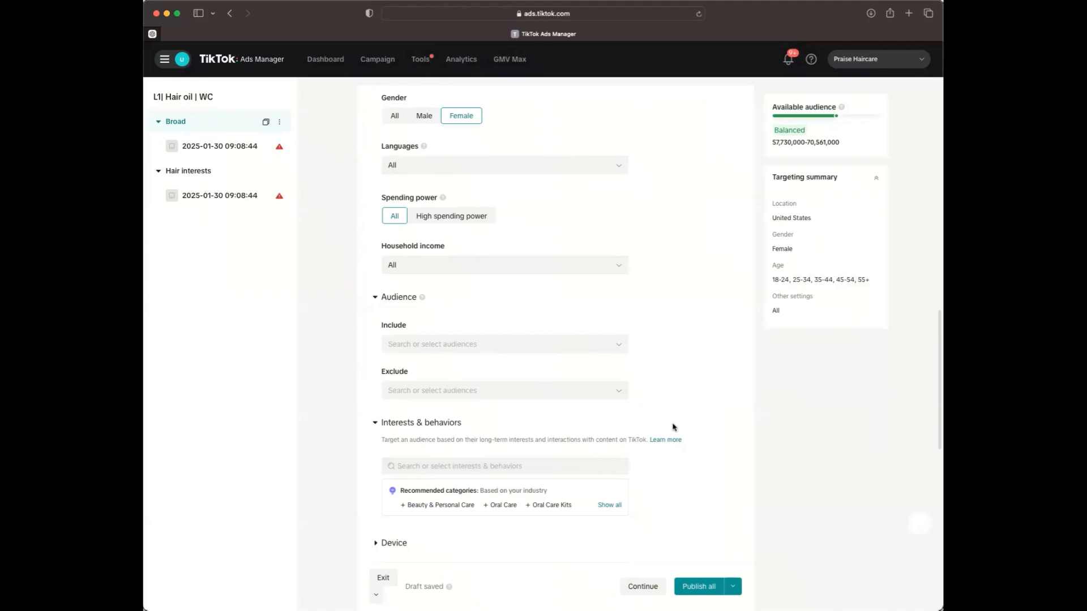
scroll(524, 245, "down", 6)
scroll(524, 246, "up", 15)
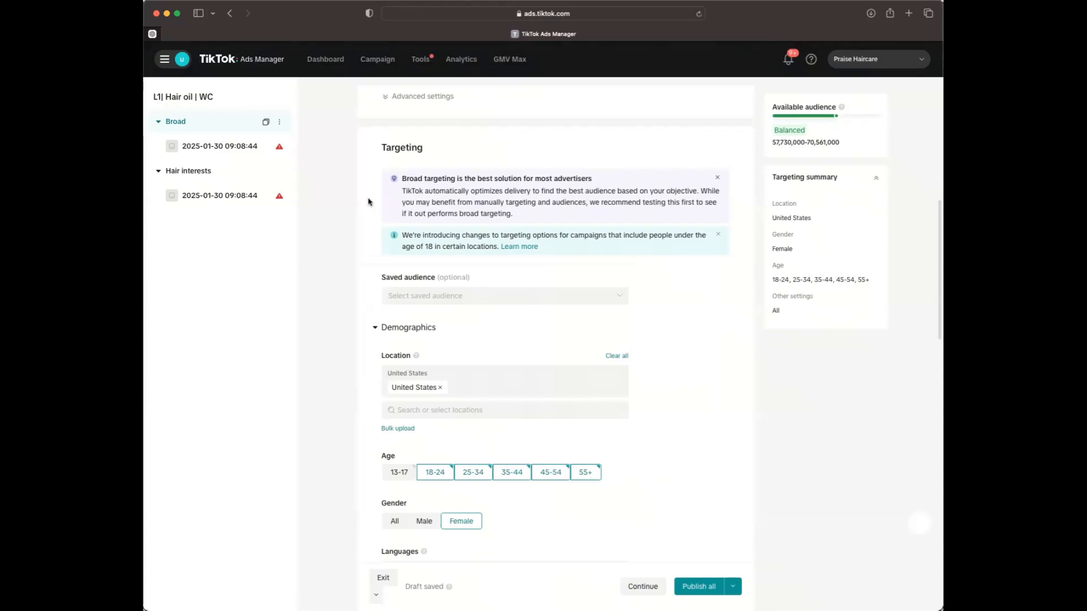
scroll(368, 201, "up", 5)
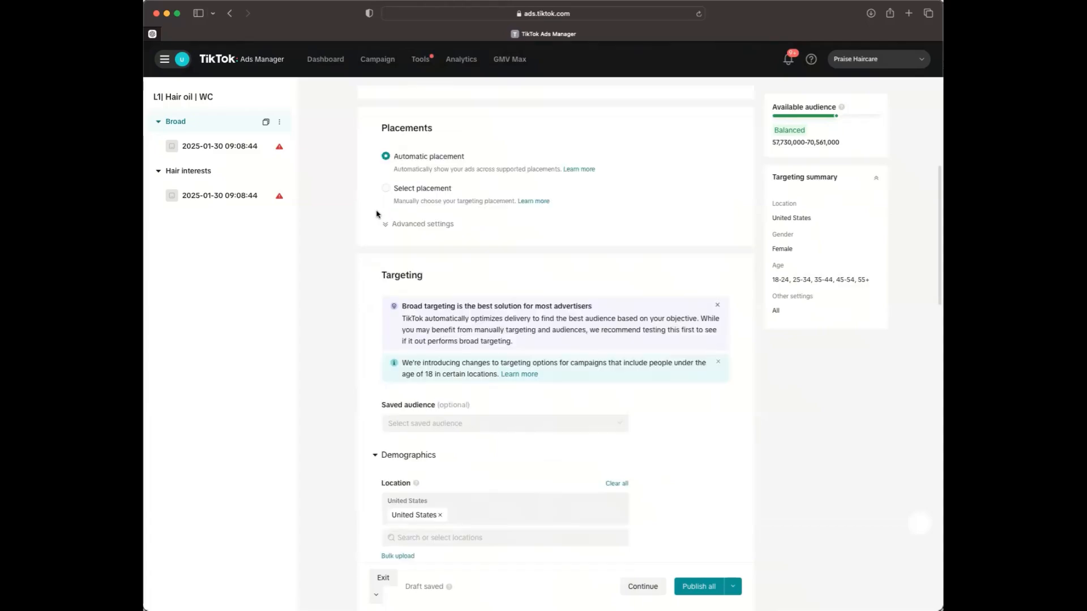